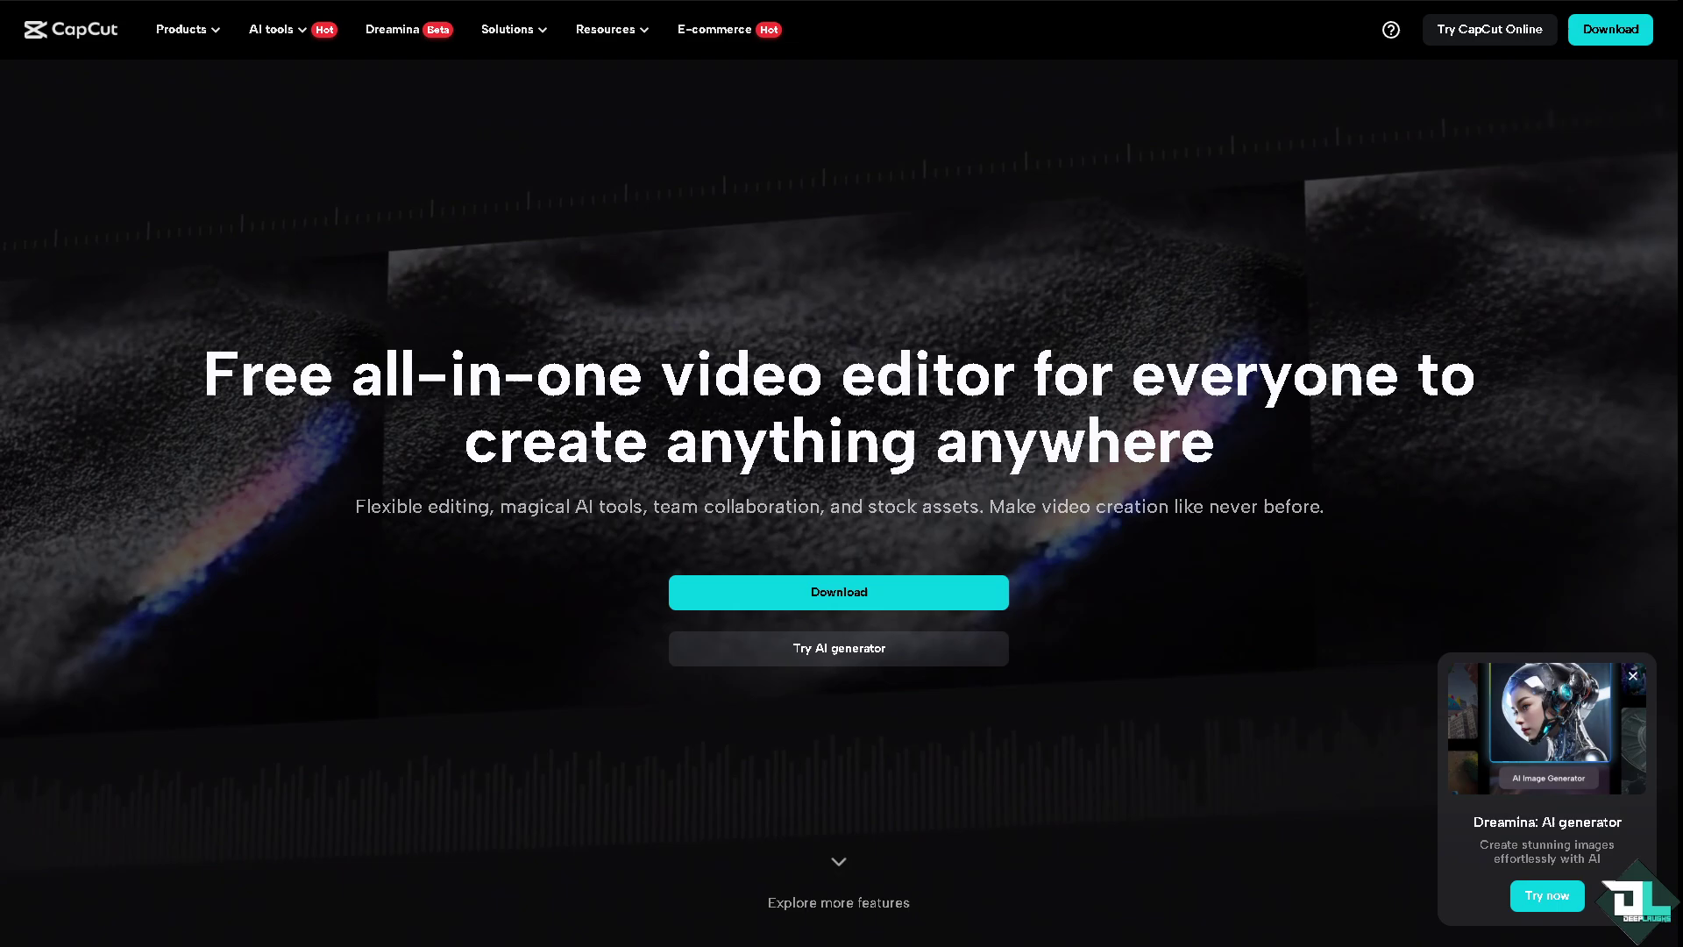
scroll(841, 474, "down", 5)
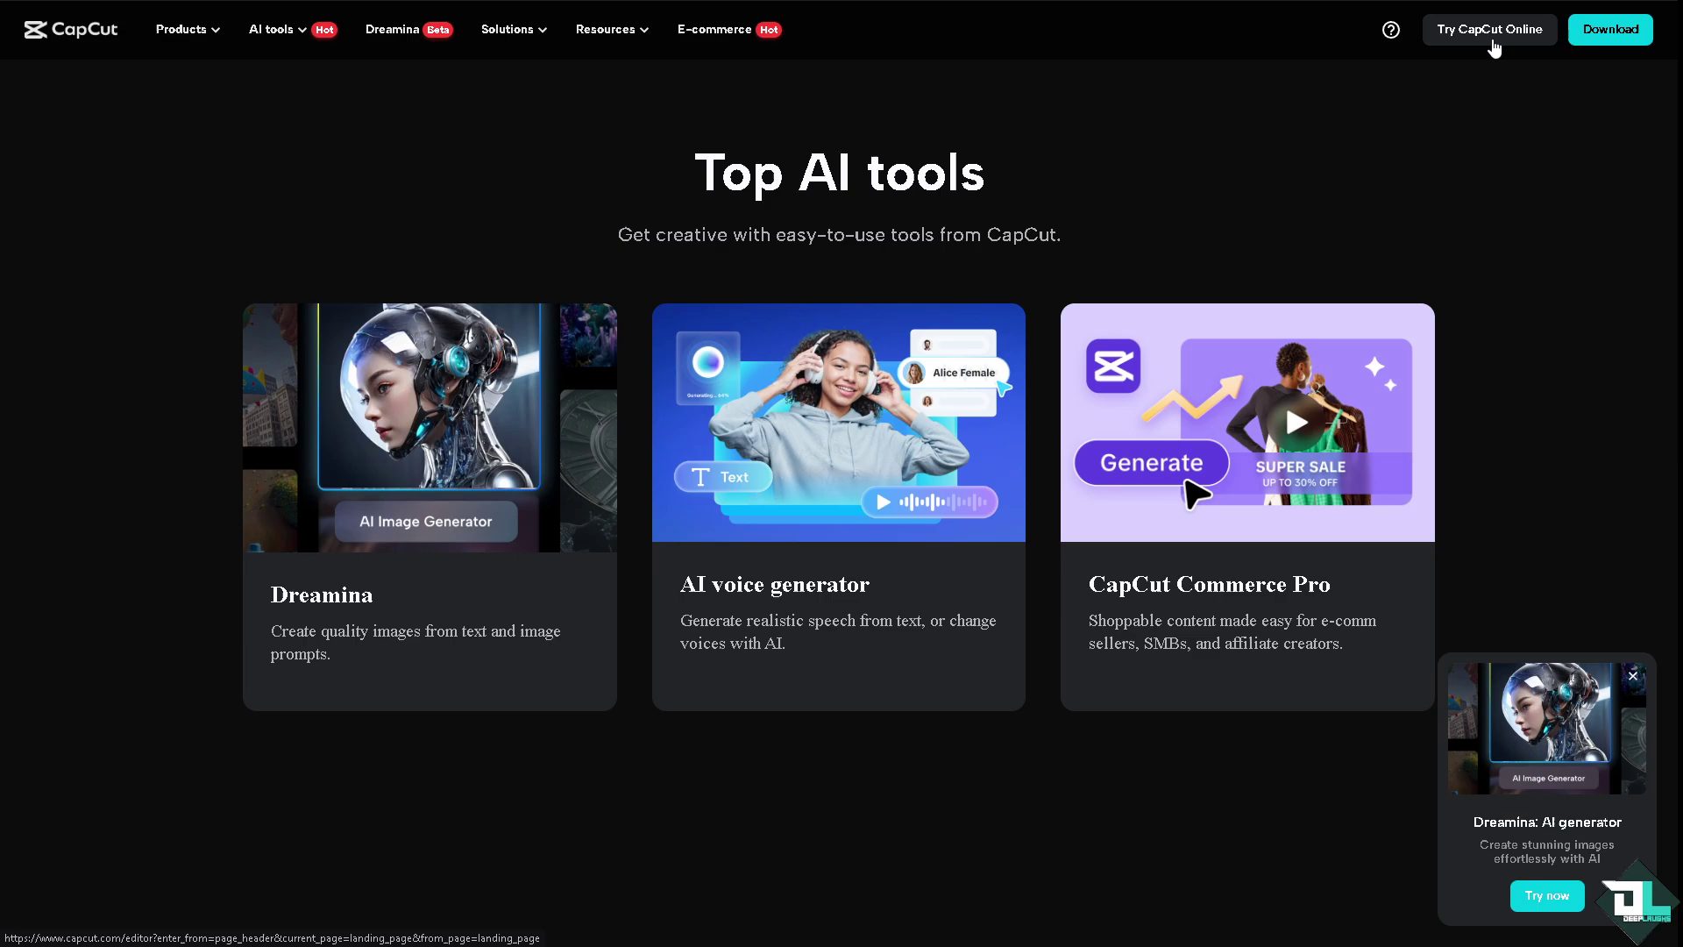
Launch CapCut Online and advance through three of its welcome slides.
left_click(1494, 48)
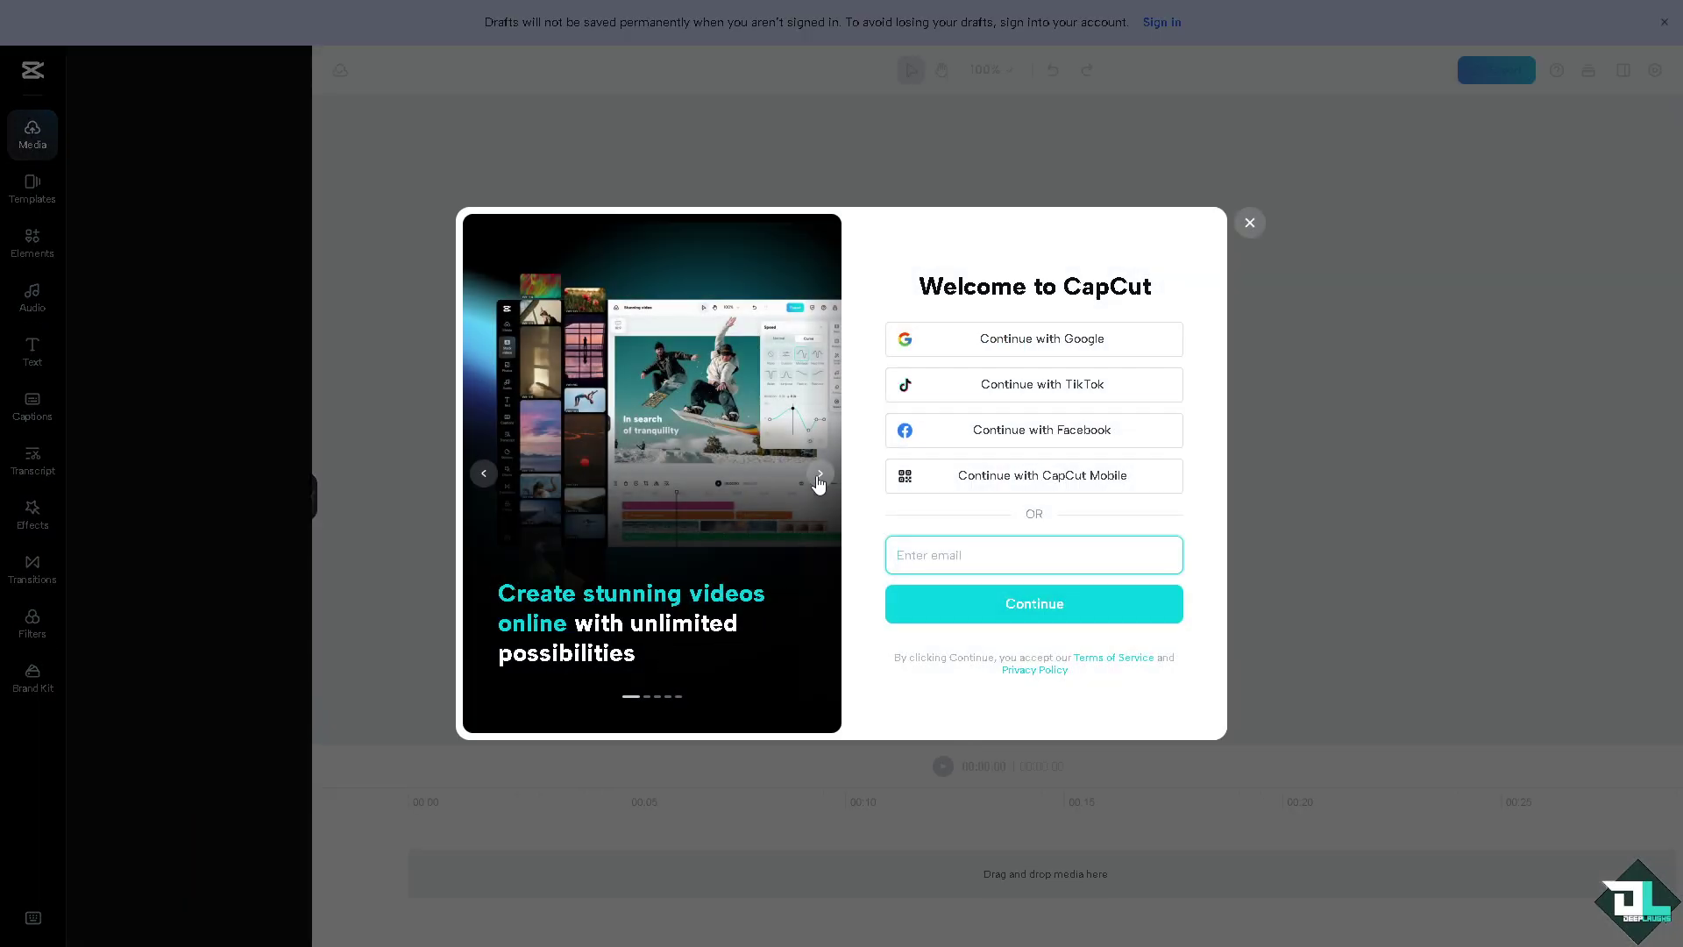
left_click(817, 478)
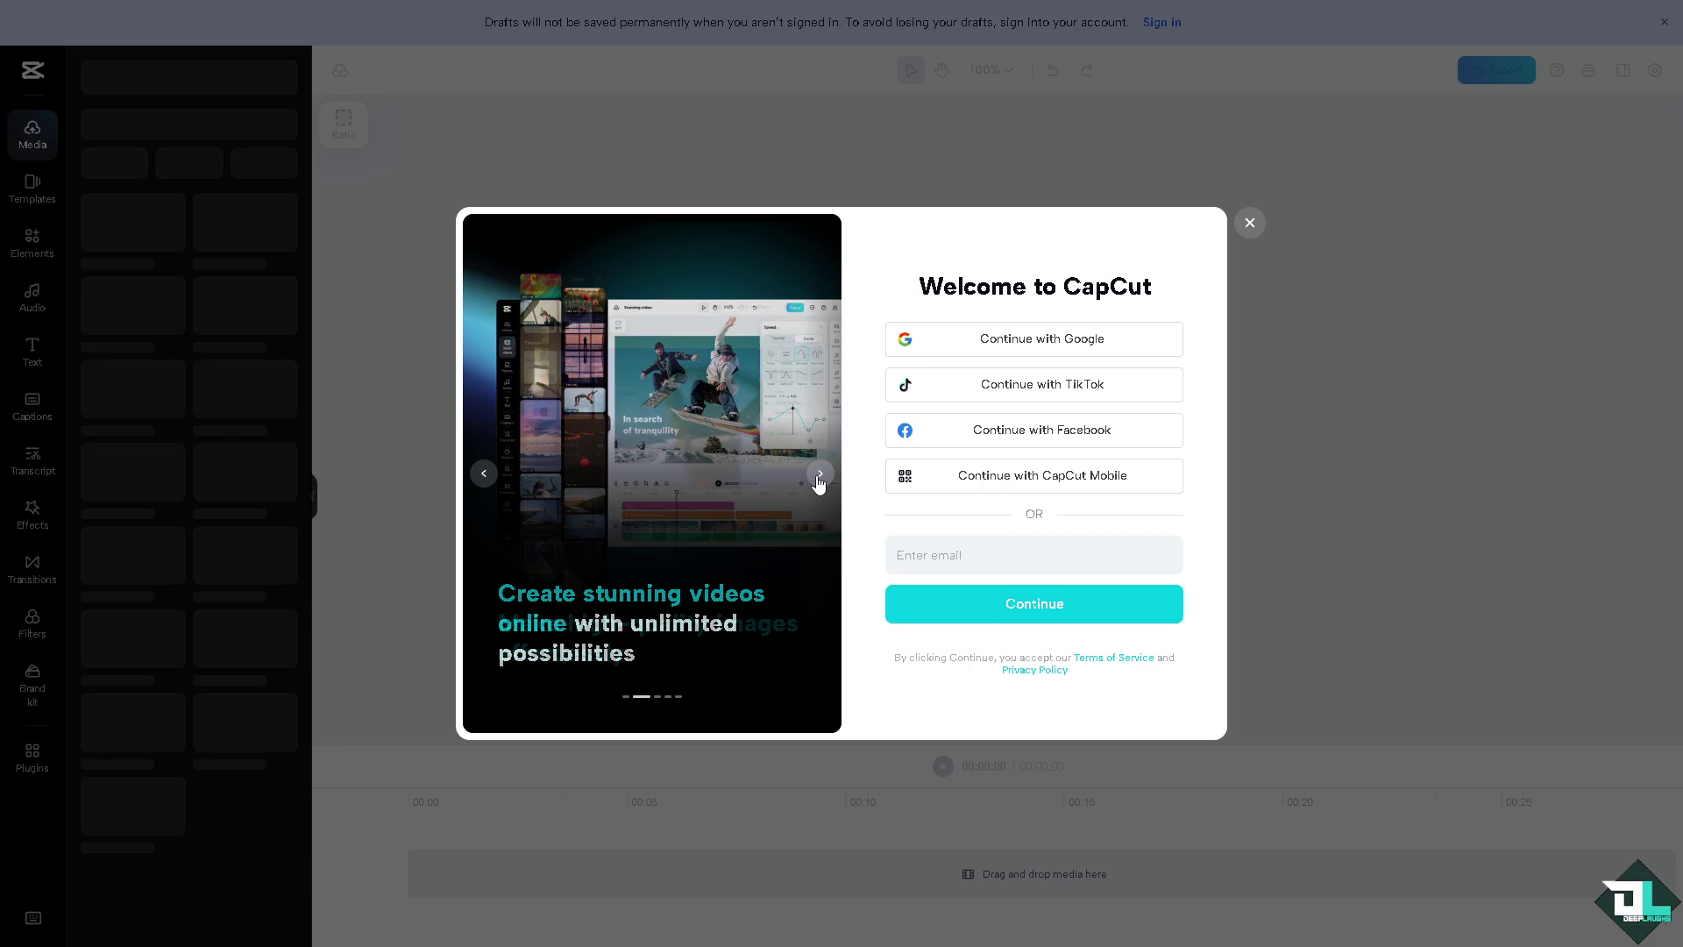
left_click(817, 481)
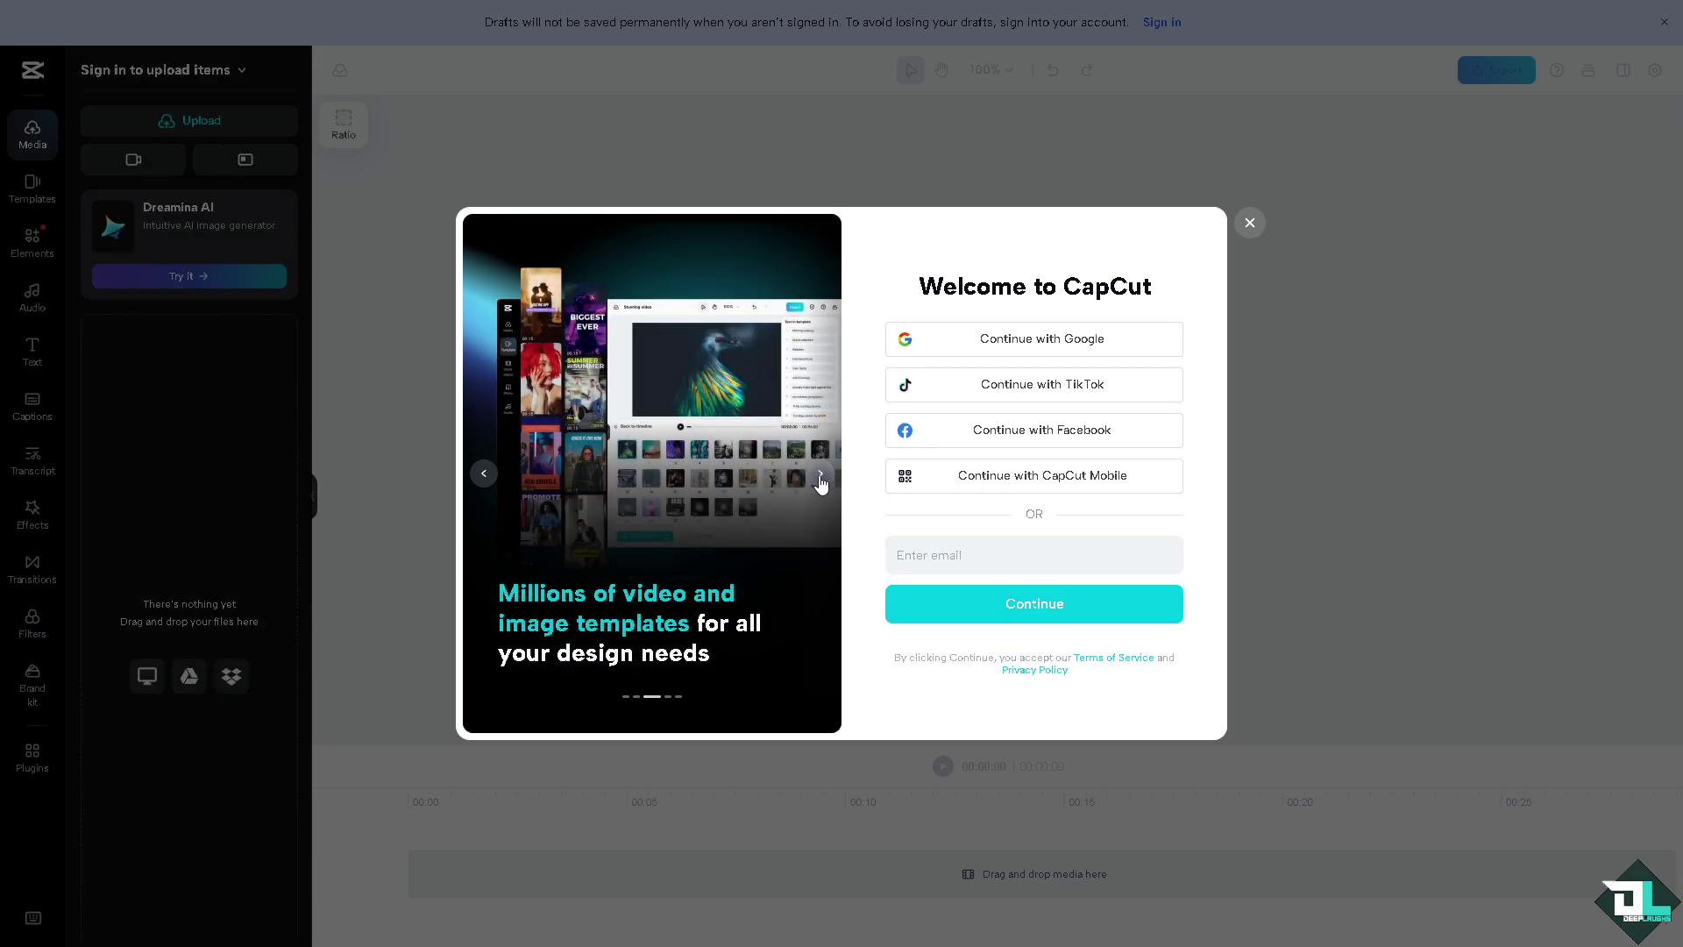
left_click(823, 481)
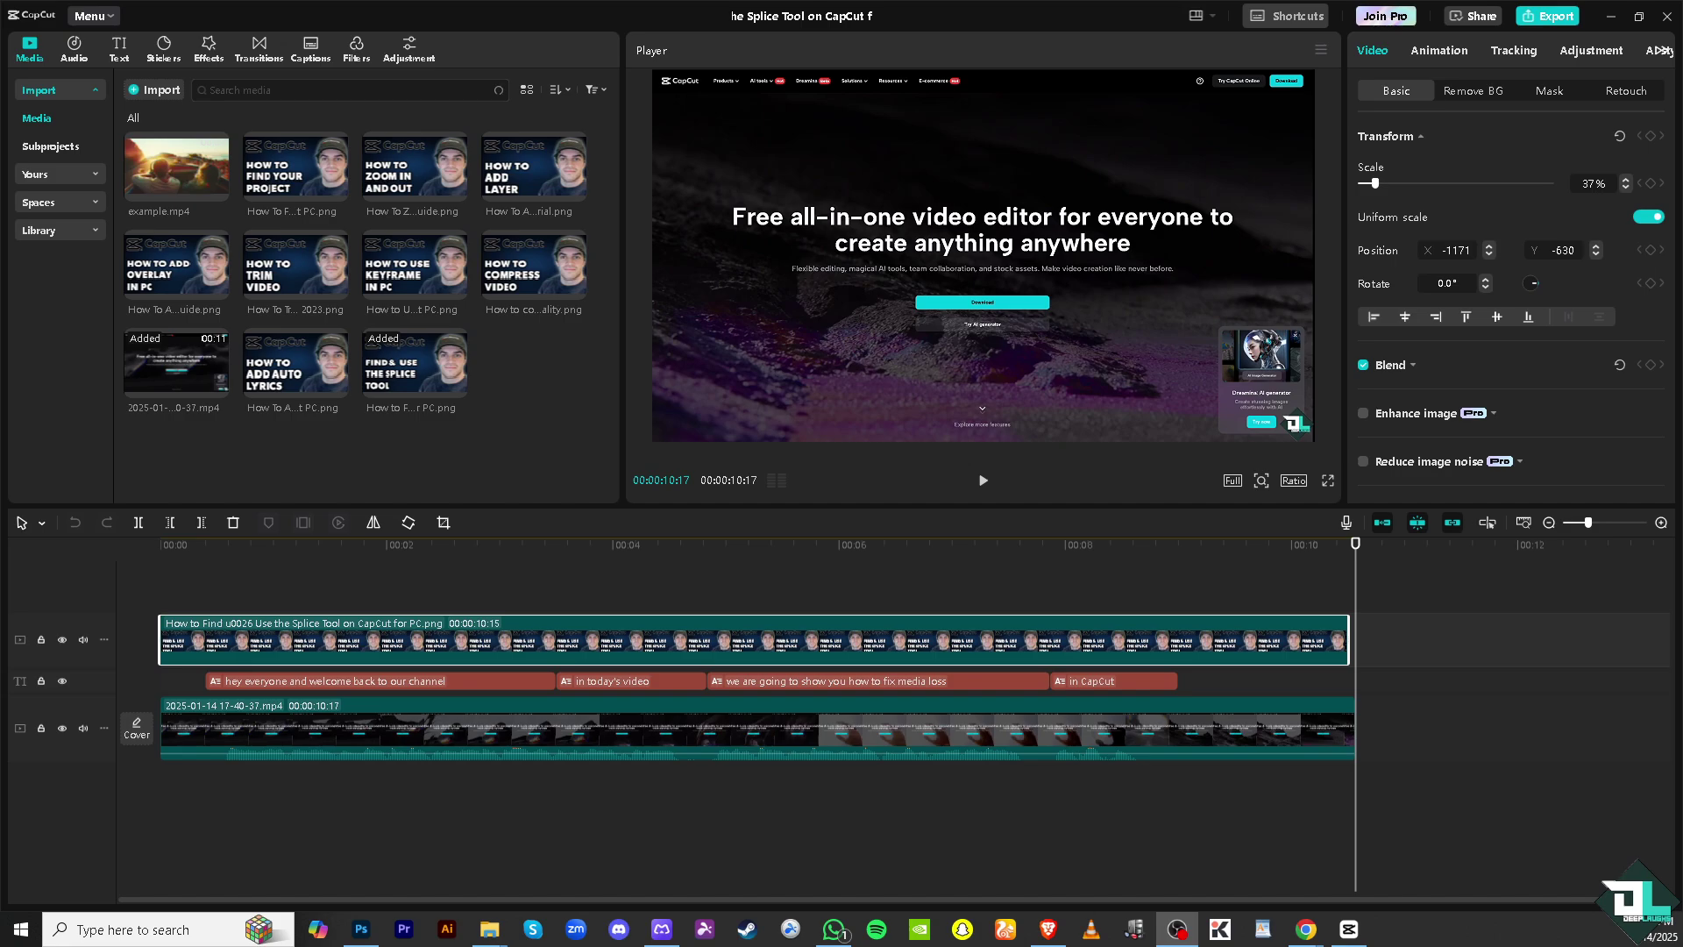
Move the playhead back from the clip end to 00:00:04:07.
left_click(1348, 542)
left_click_drag(1287, 551, 640, 588)
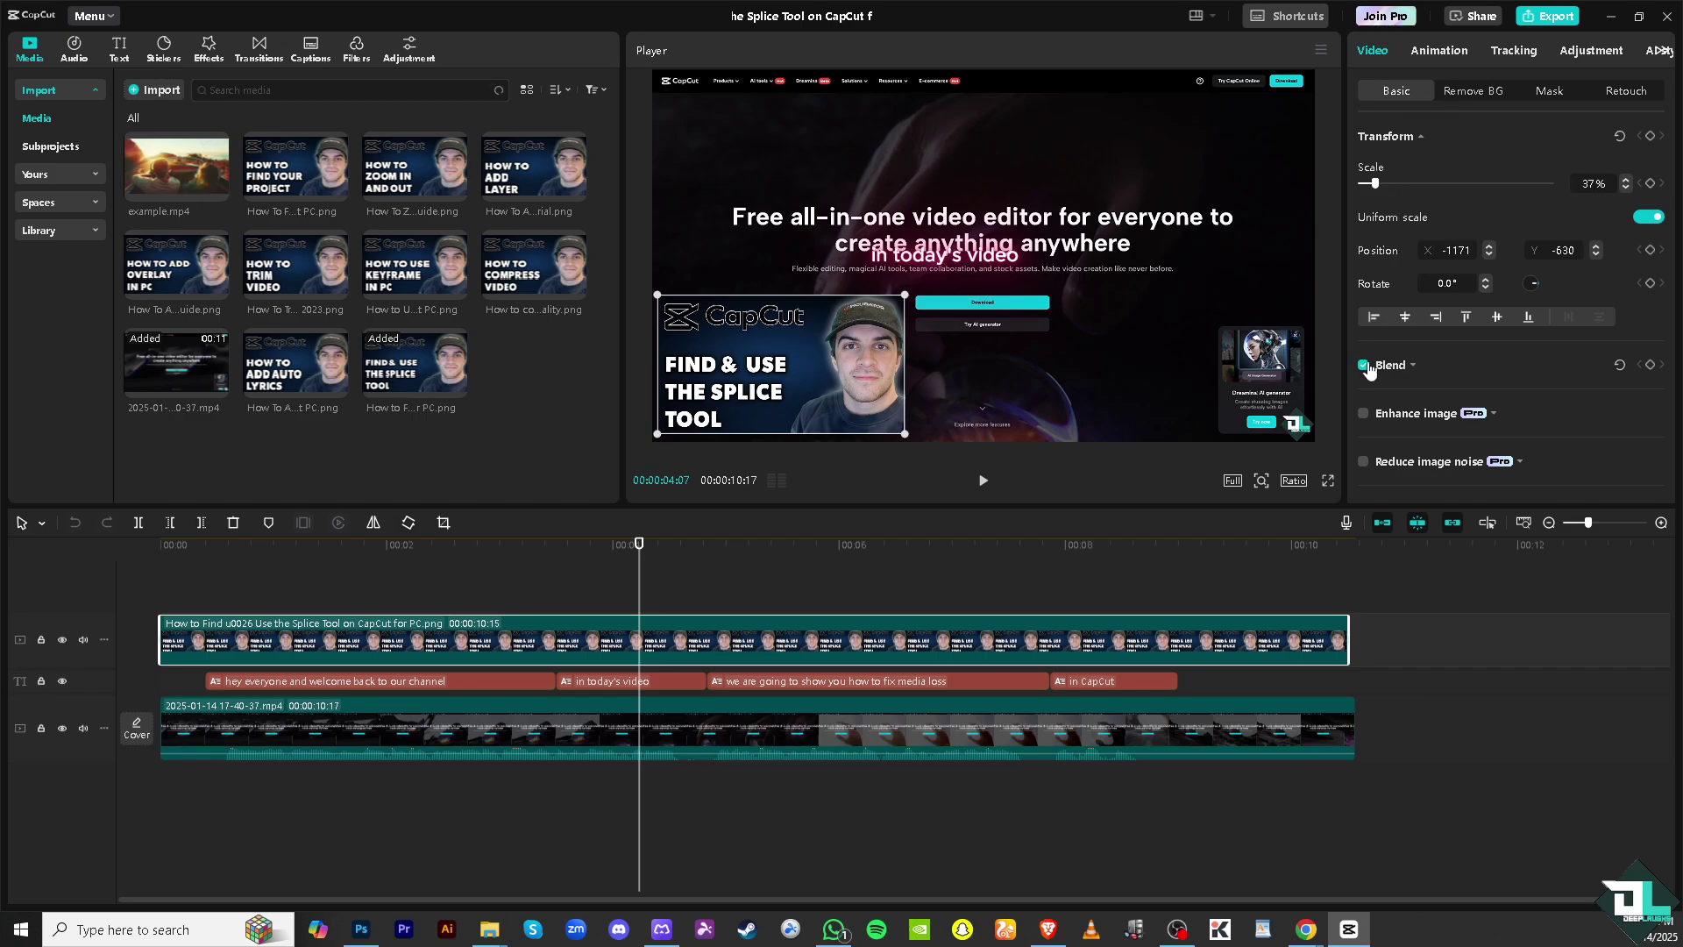
Expand the Blend section in the Video > Basic panel for the thumbnail overlay.
left_click(1413, 369)
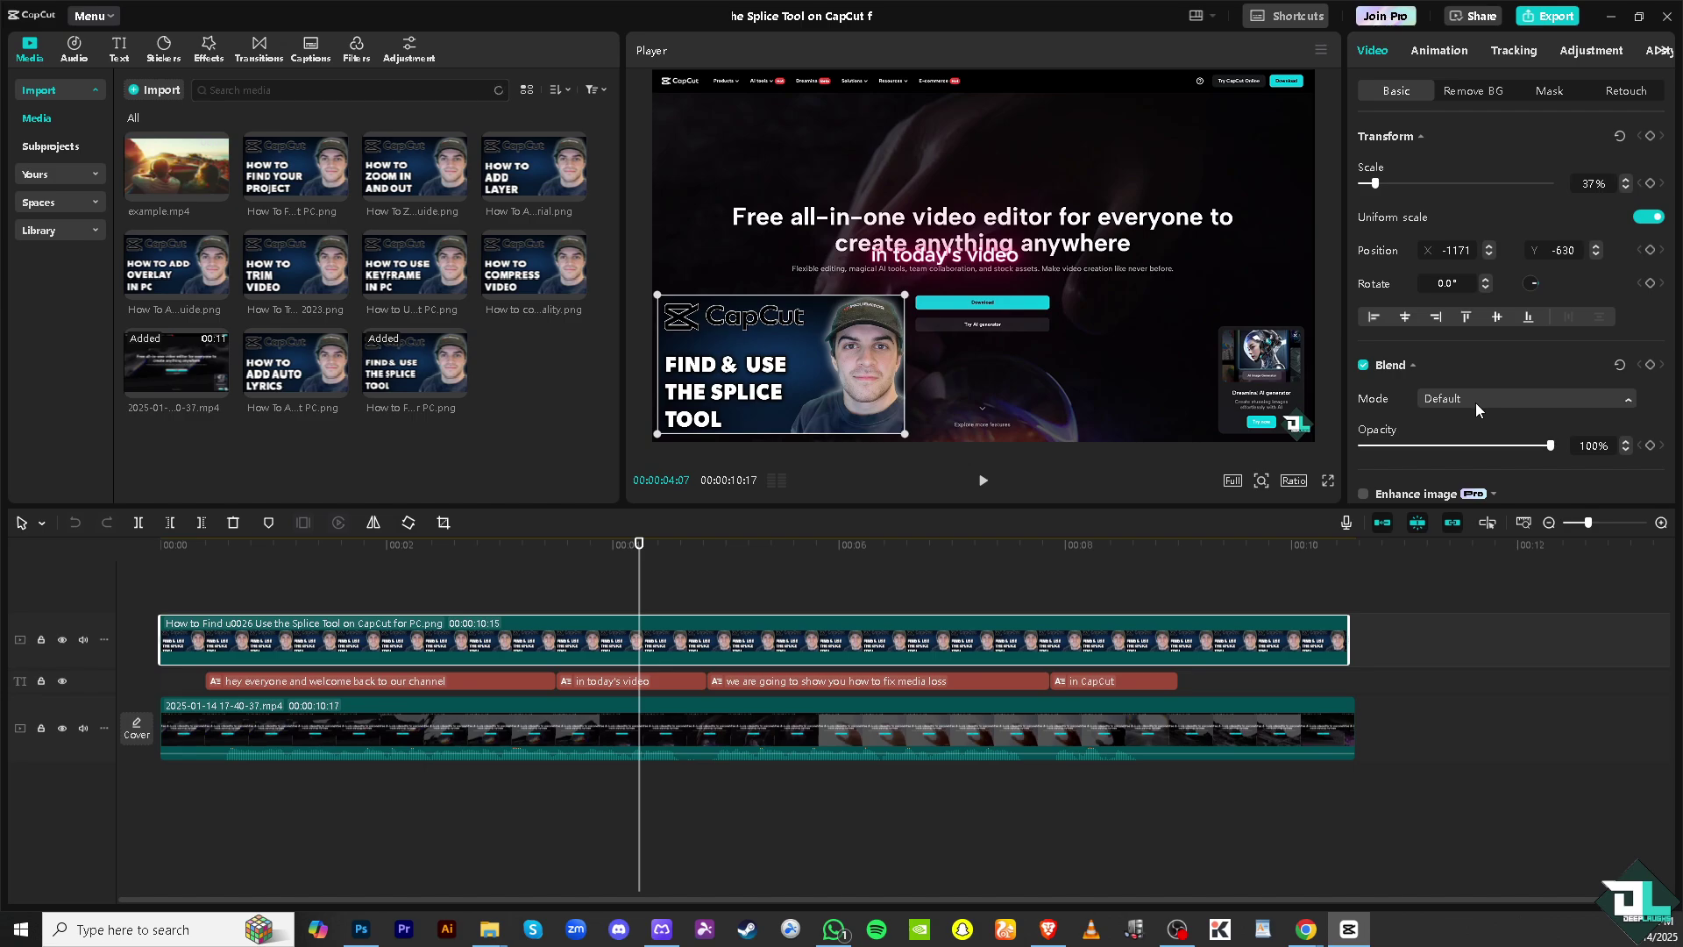
Try the Screen, Brighten, Darken, Overlay and Hard light blend modes on the overlay.
left_click(1476, 403)
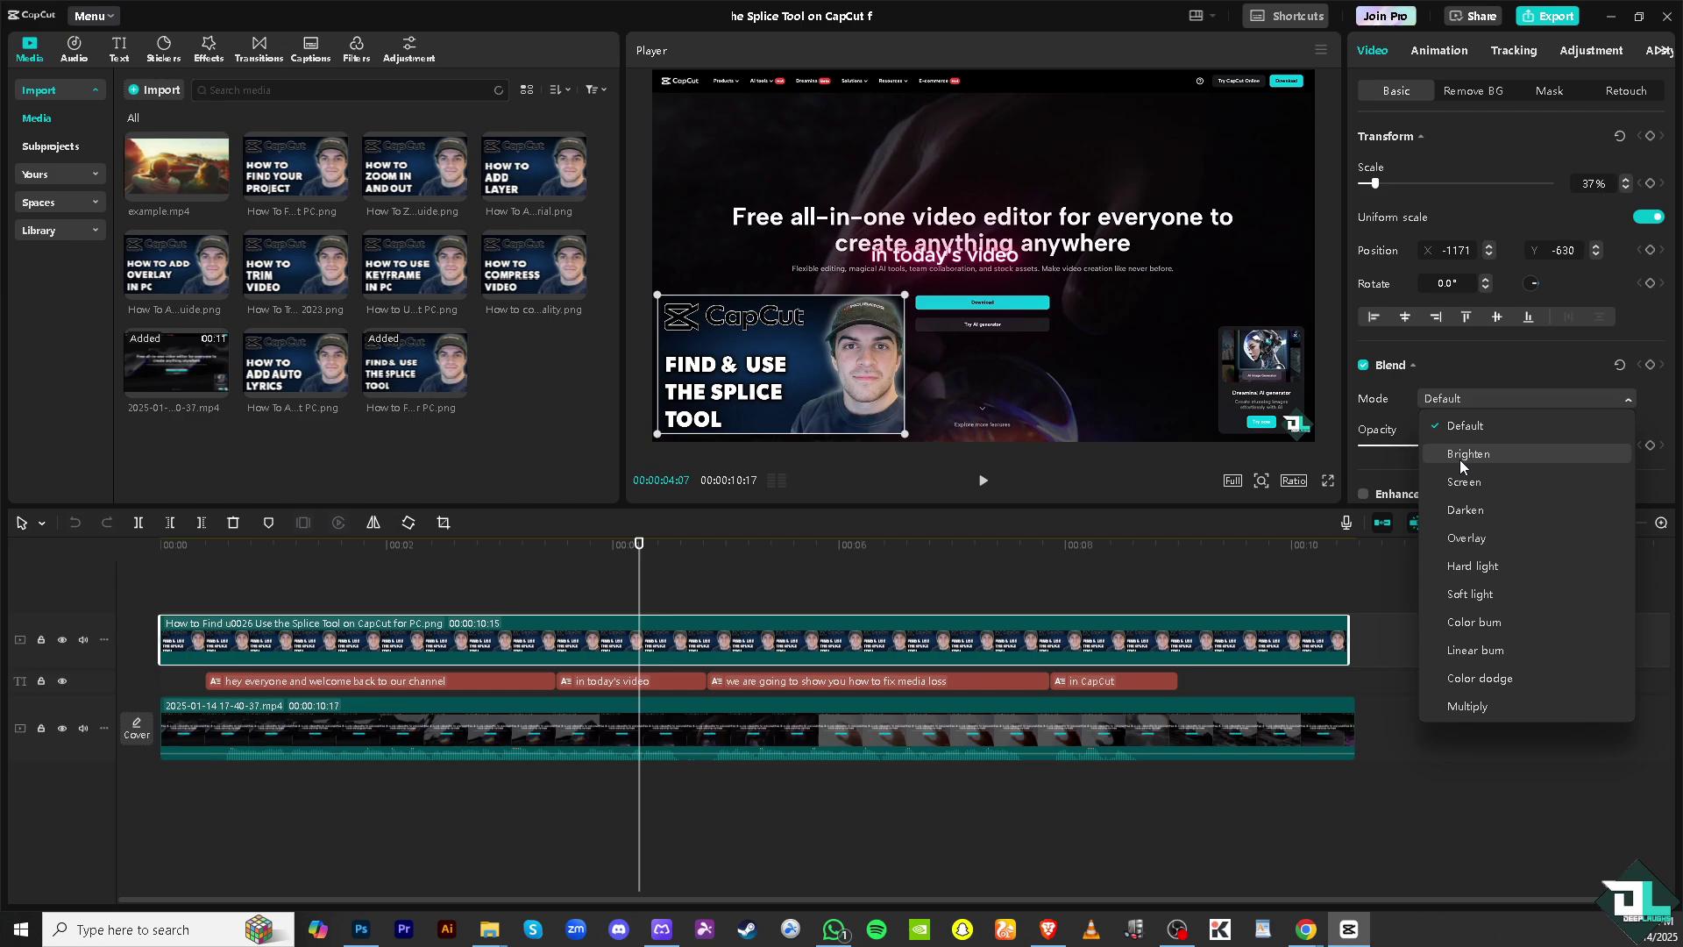
left_click(1480, 484)
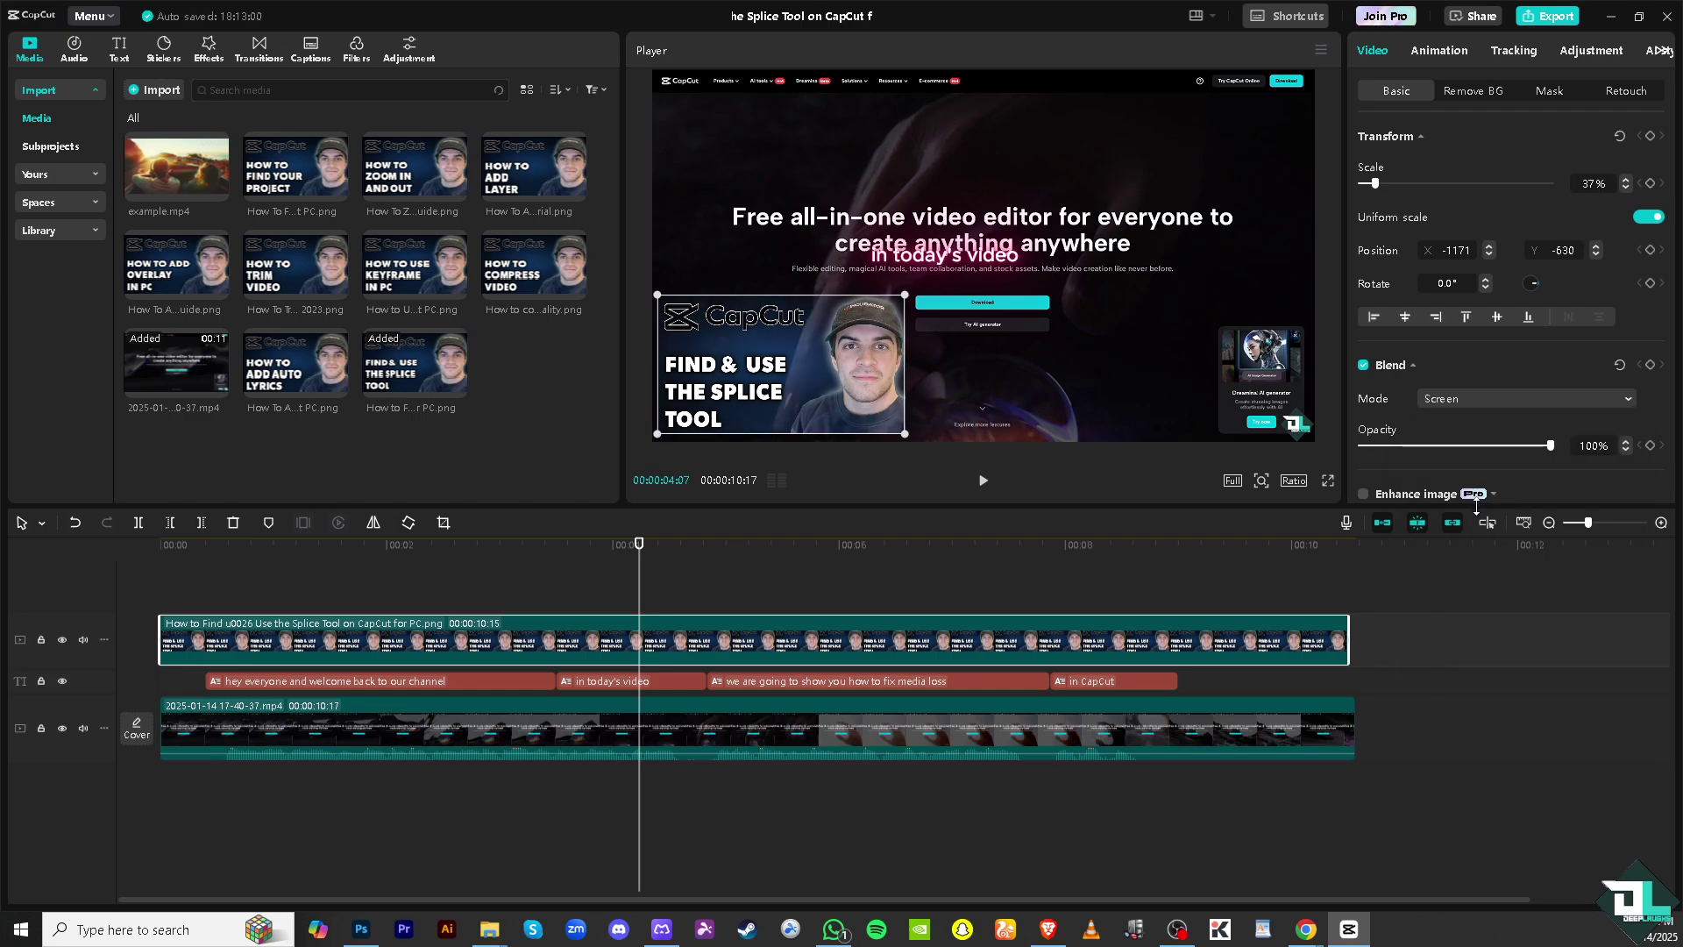
left_click(1493, 397)
left_click(1486, 451)
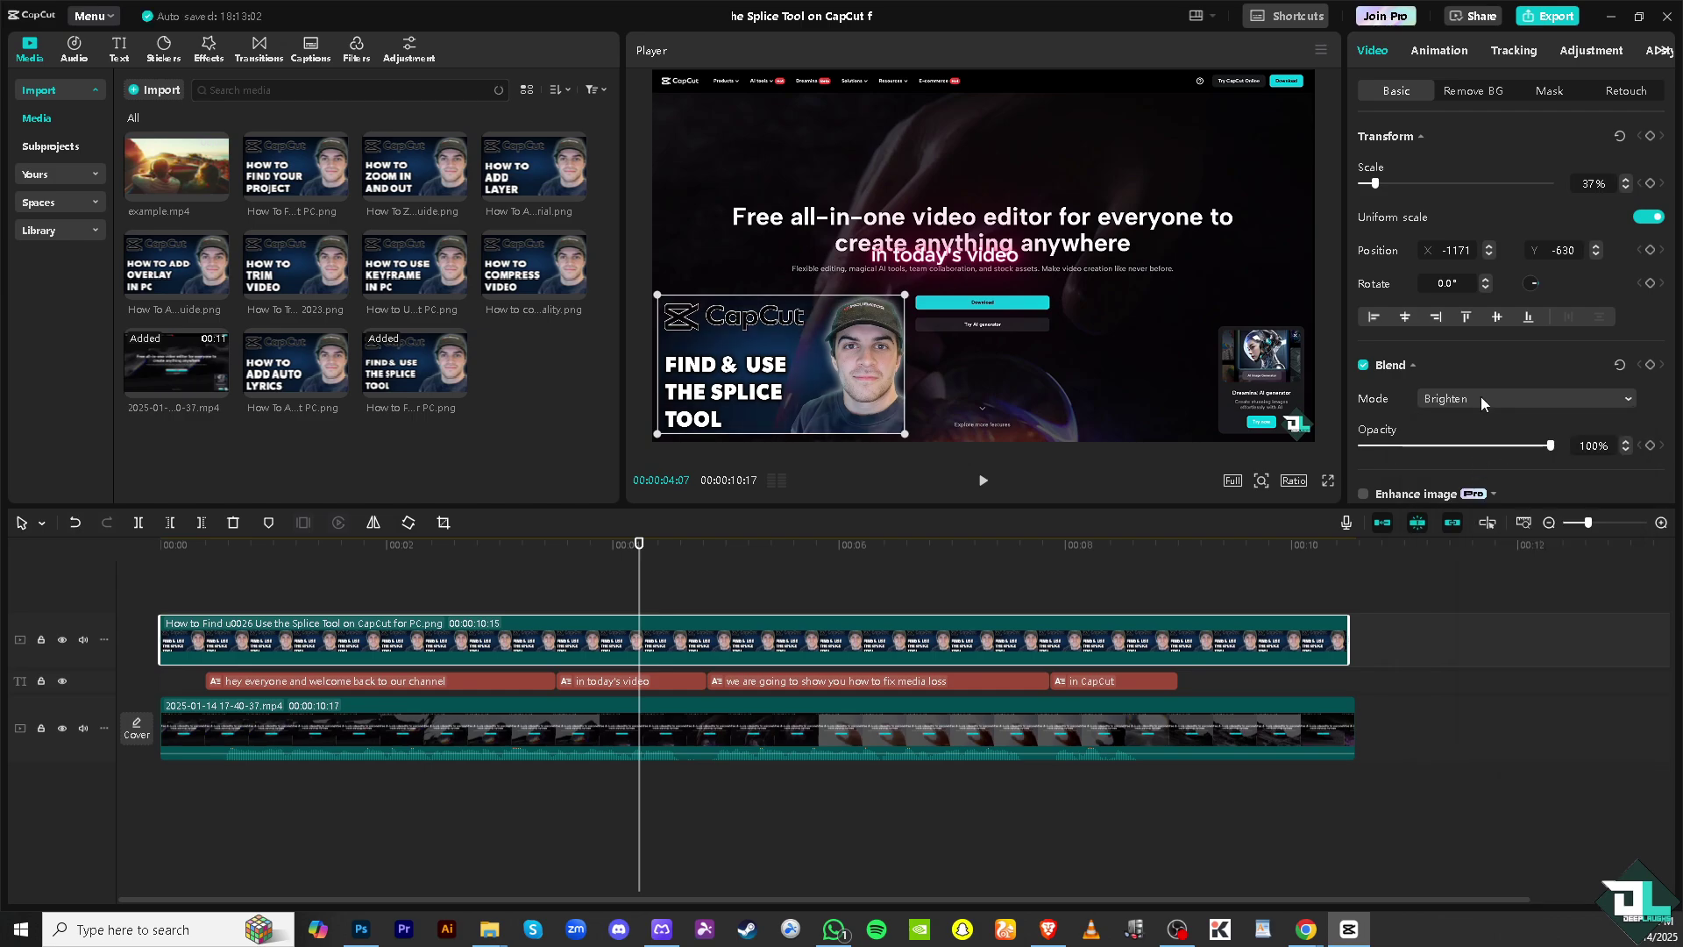
left_click(1482, 397)
left_click(1486, 513)
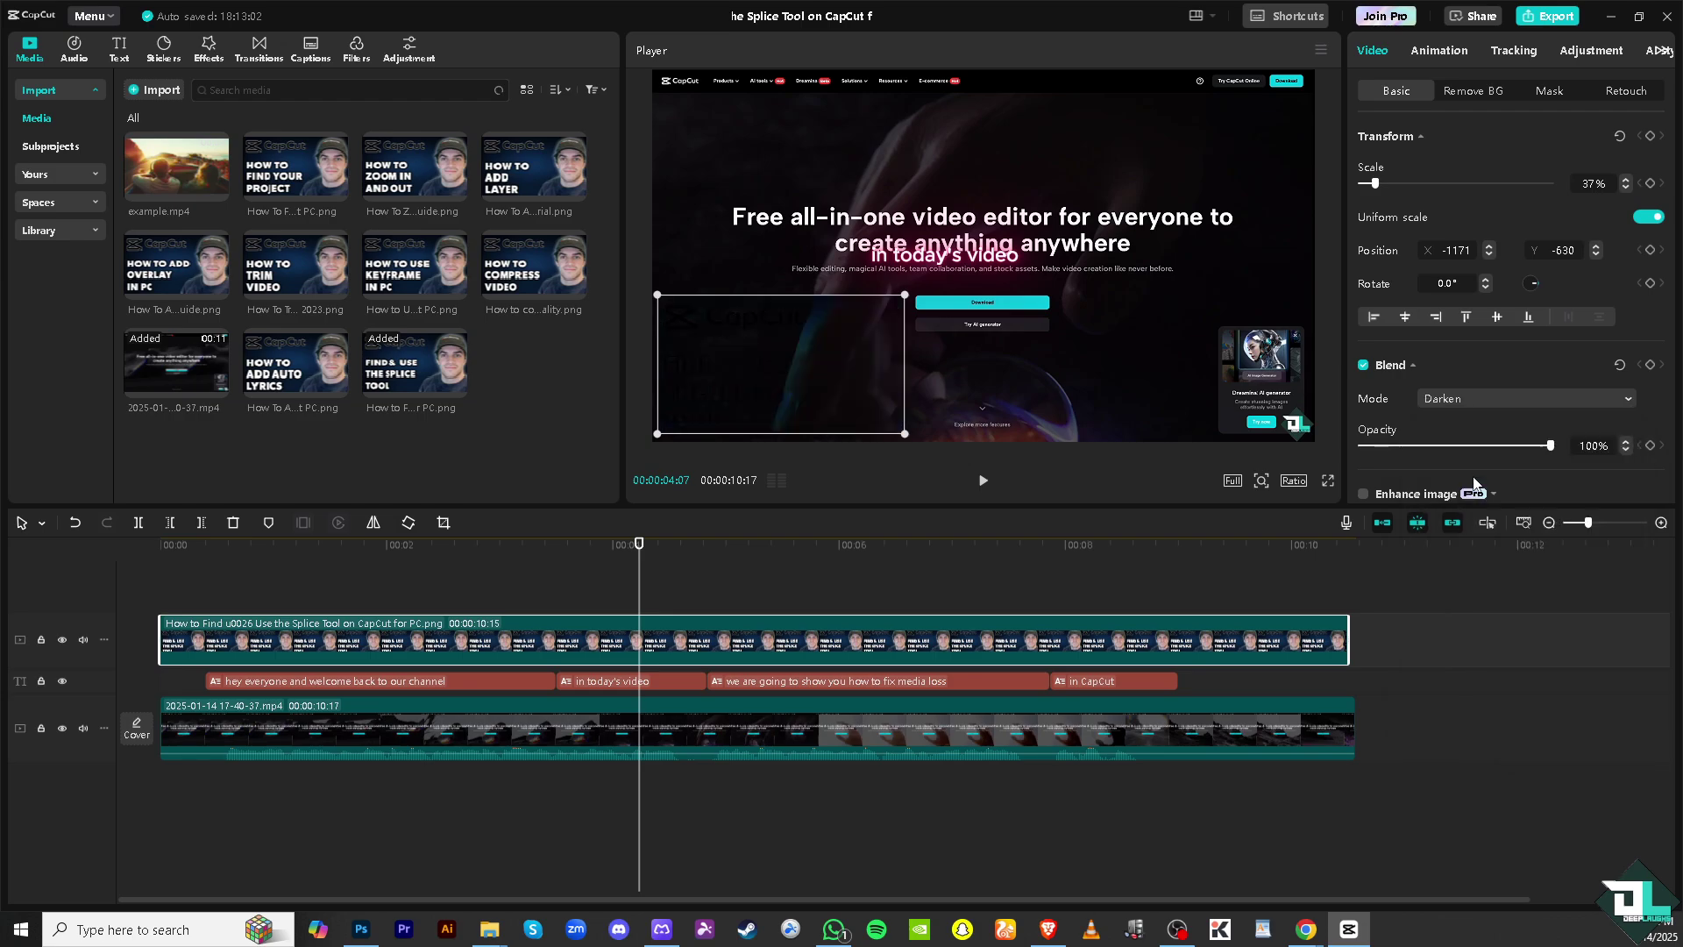
left_click(1494, 399)
left_click(1481, 543)
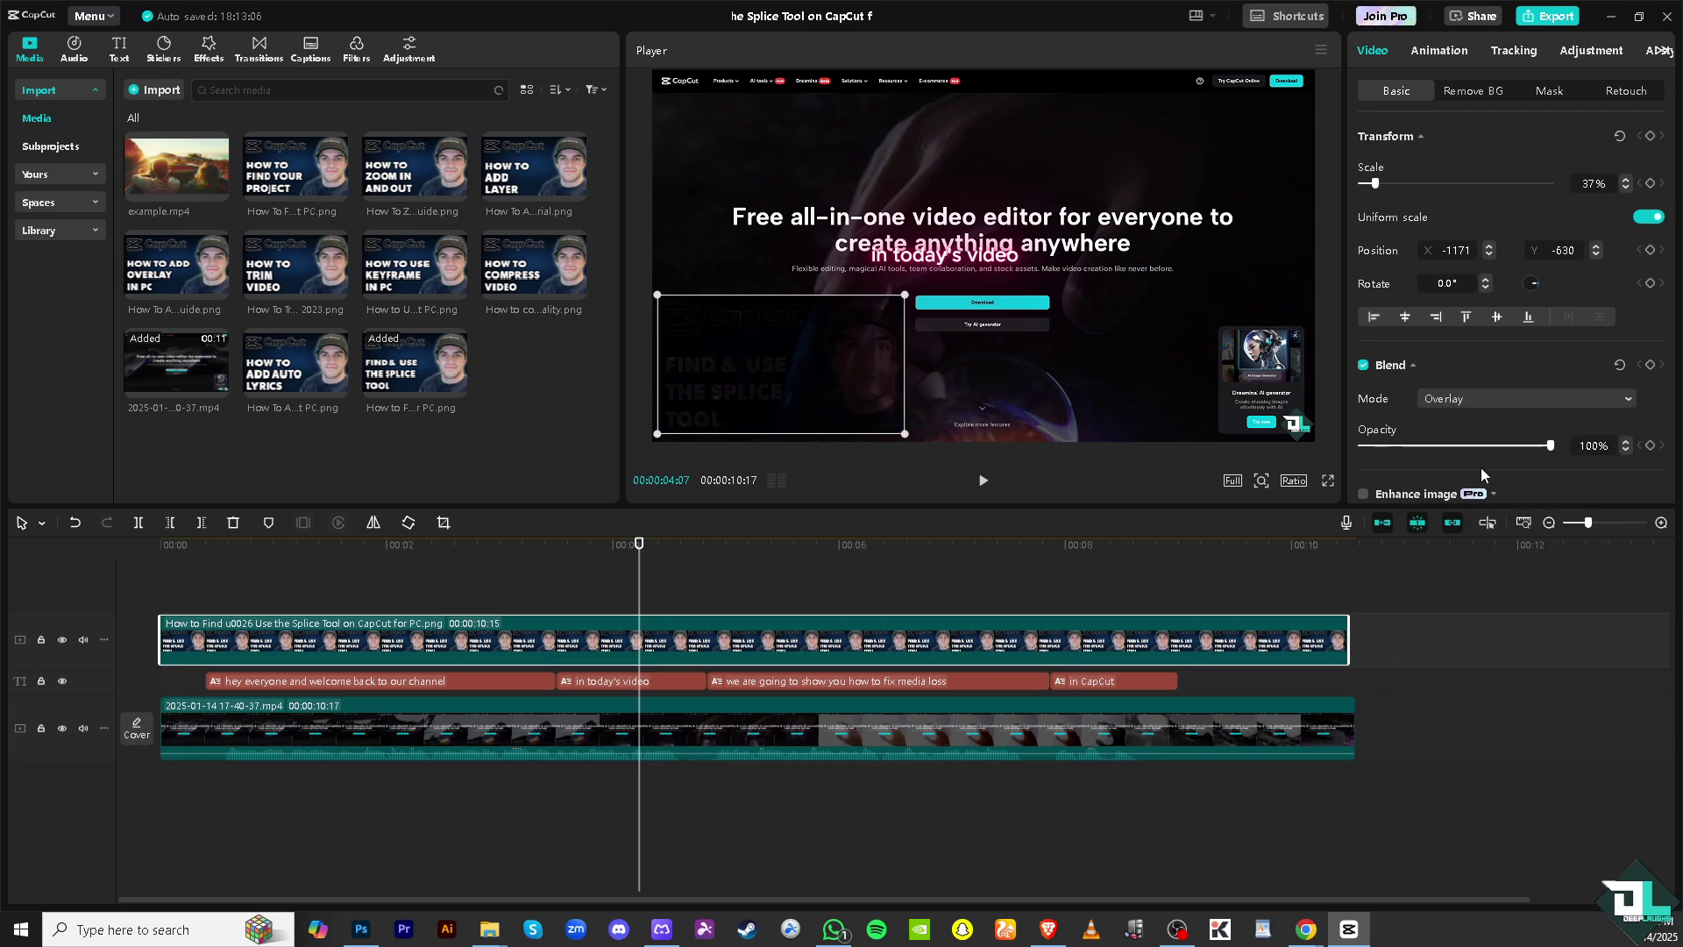
left_click(1509, 387)
left_click(1466, 566)
left_click(1483, 390)
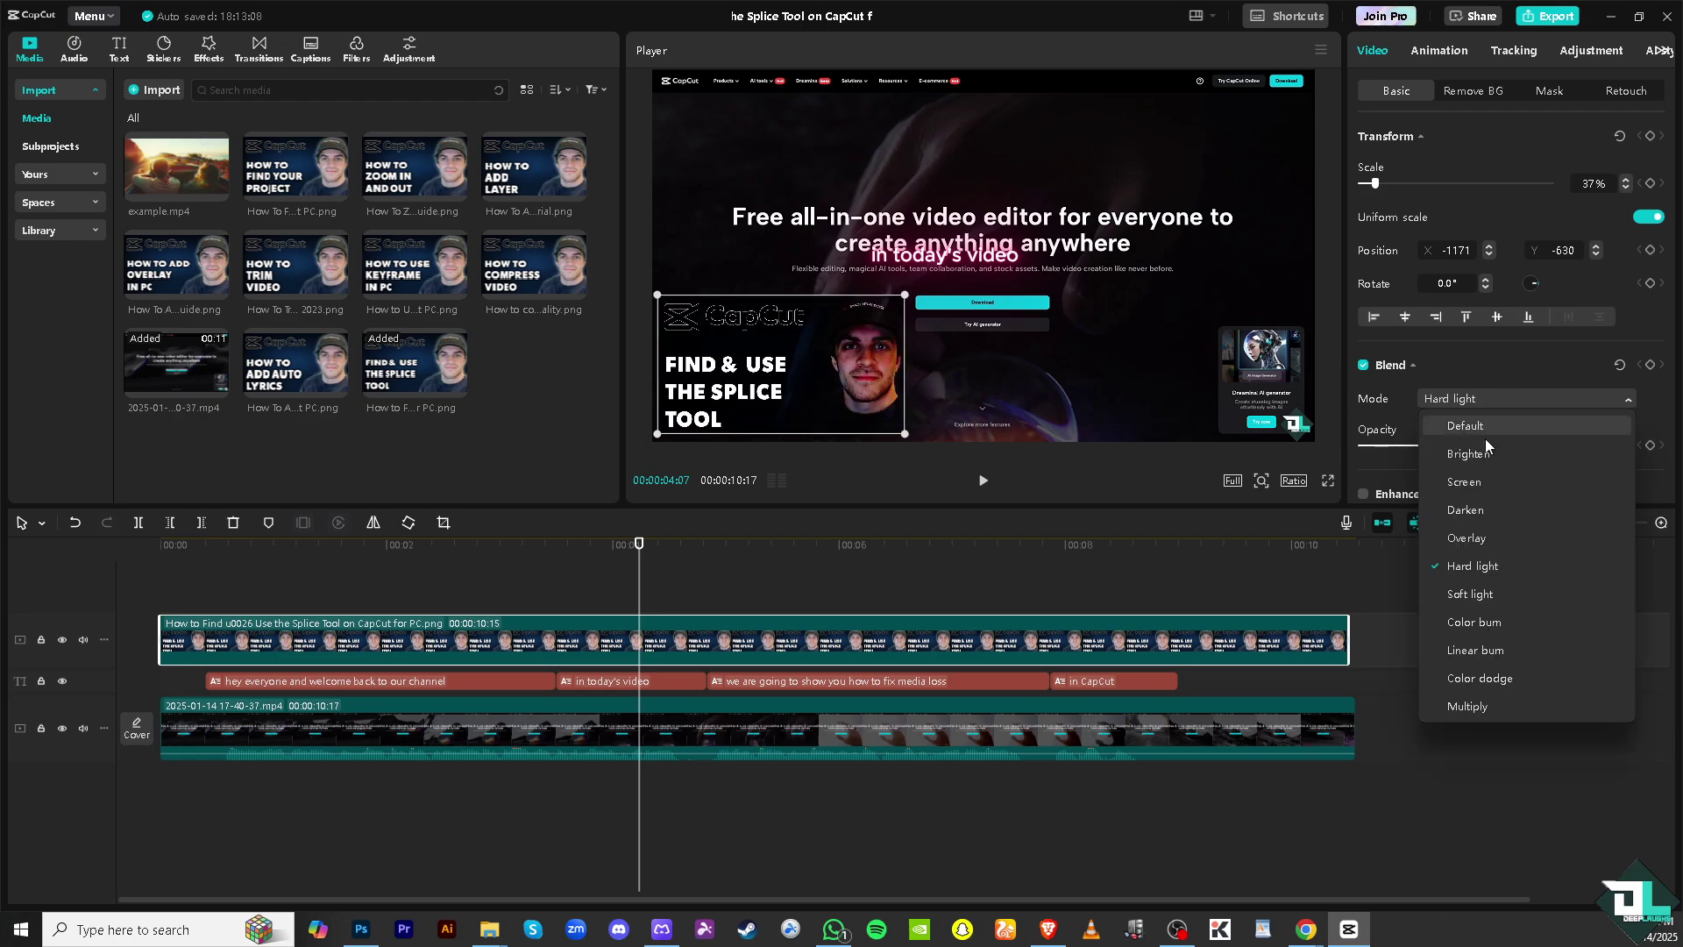
Try the Soft light, Color burn, Linear burn, Color dodge and Multiply blend modes.
left_click(1470, 593)
left_click(1503, 395)
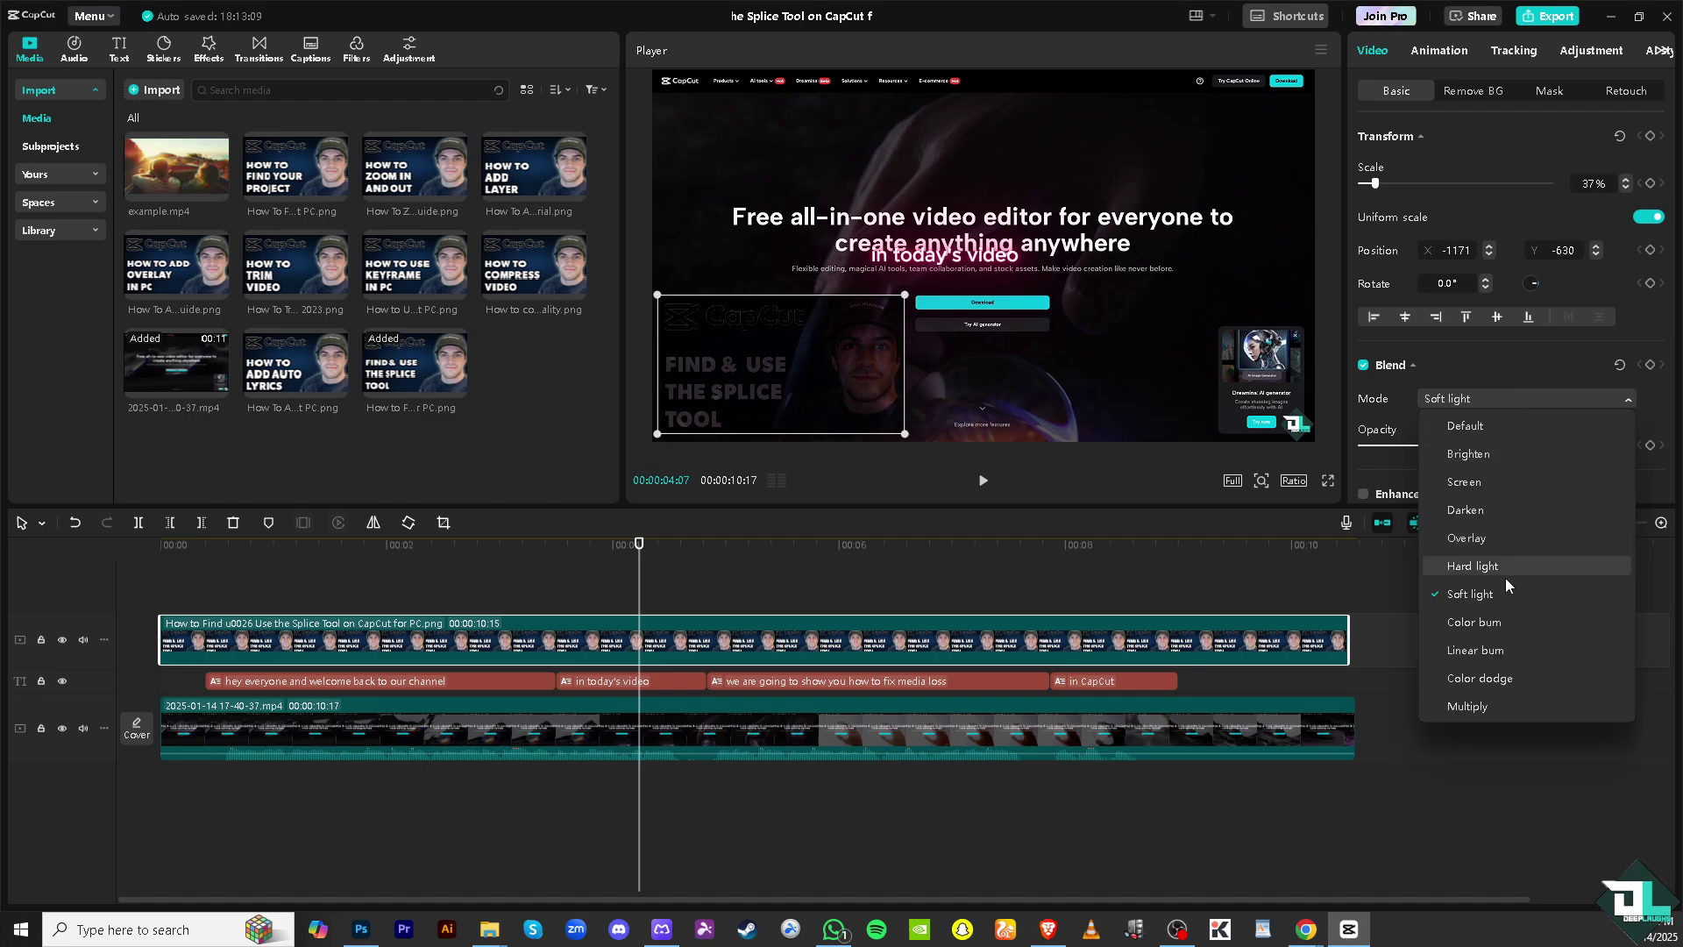
left_click(1475, 621)
left_click(1485, 405)
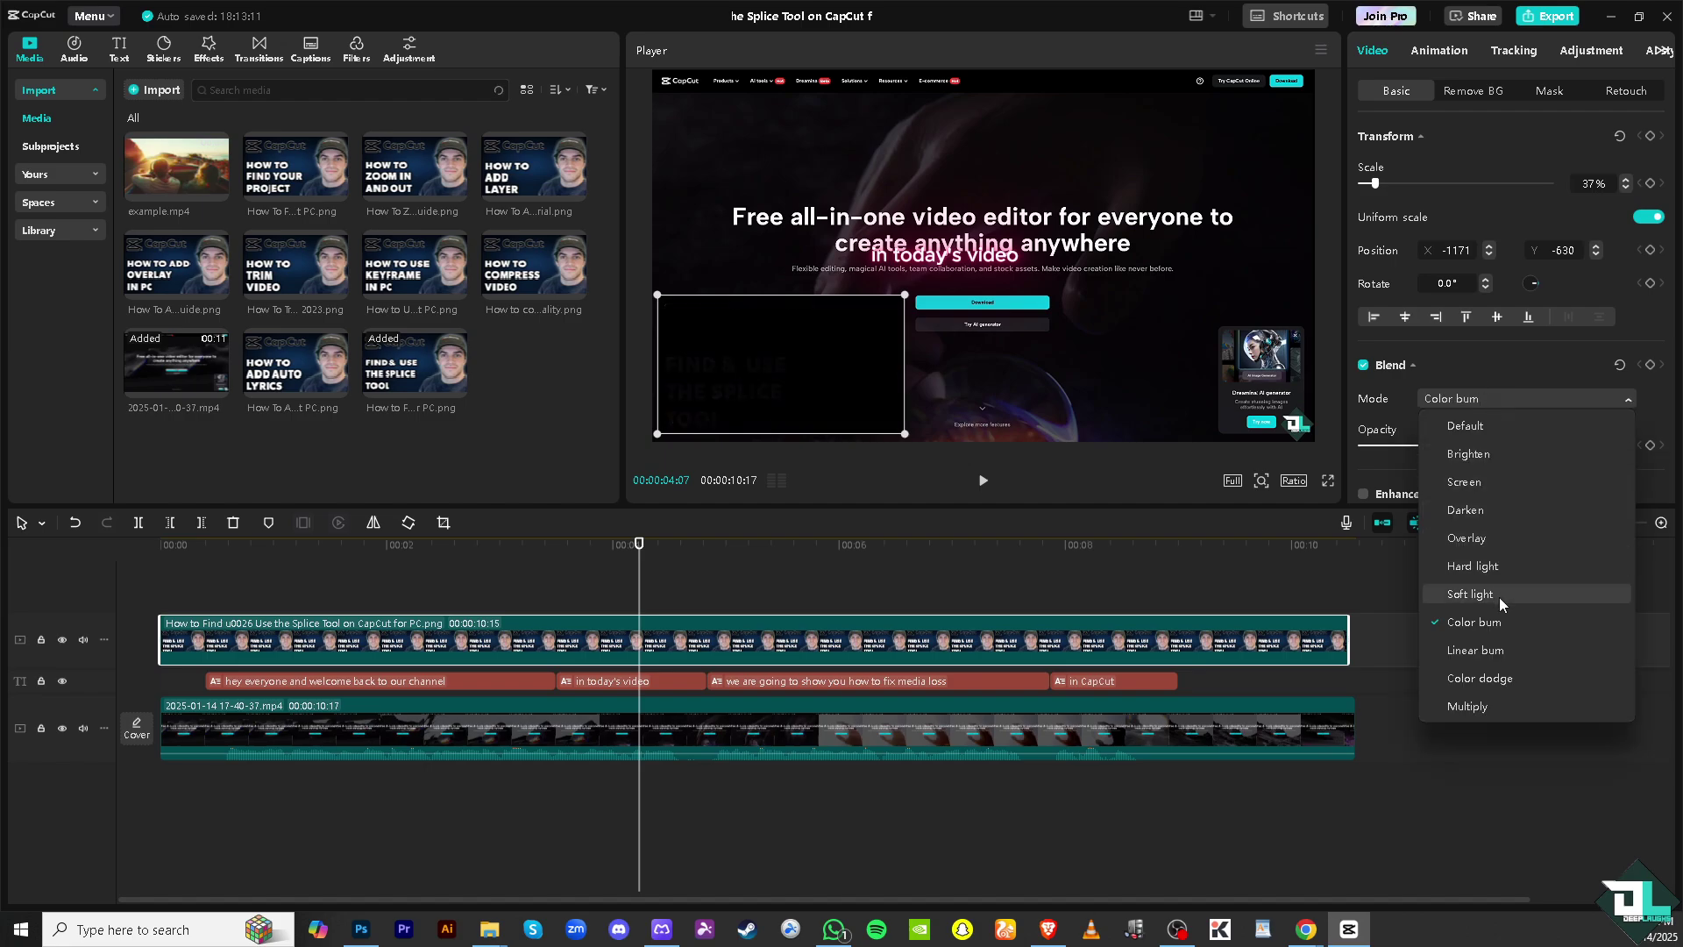
left_click(1474, 650)
left_click(1506, 400)
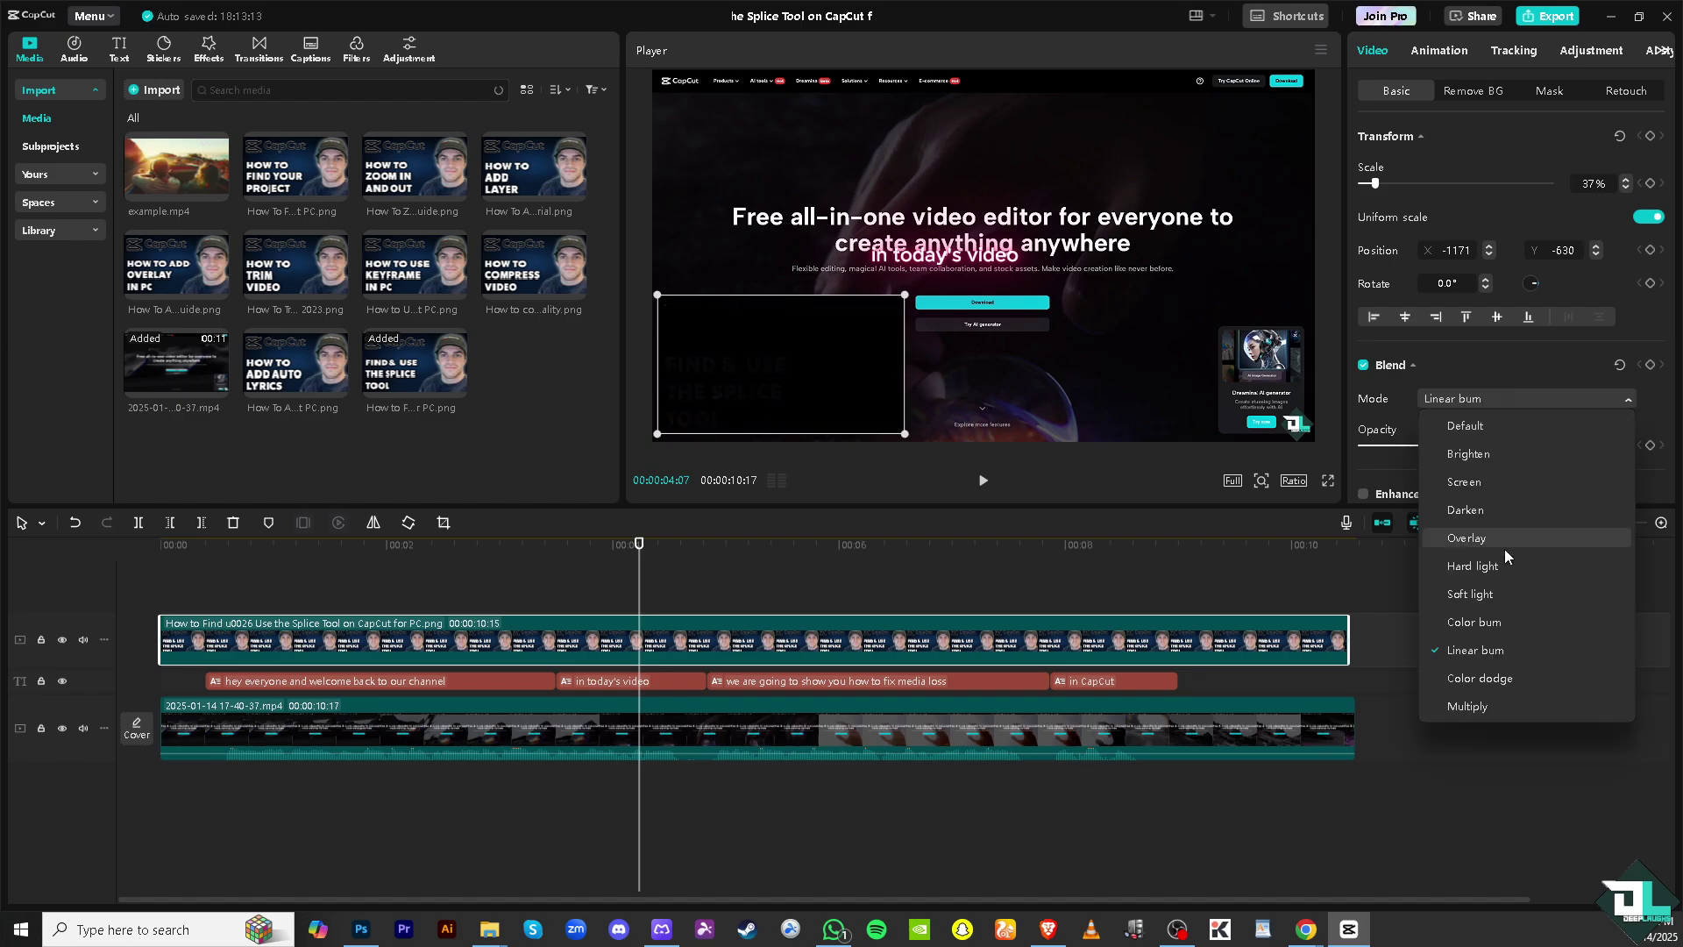
left_click(1482, 677)
left_click(1490, 401)
left_click(1492, 706)
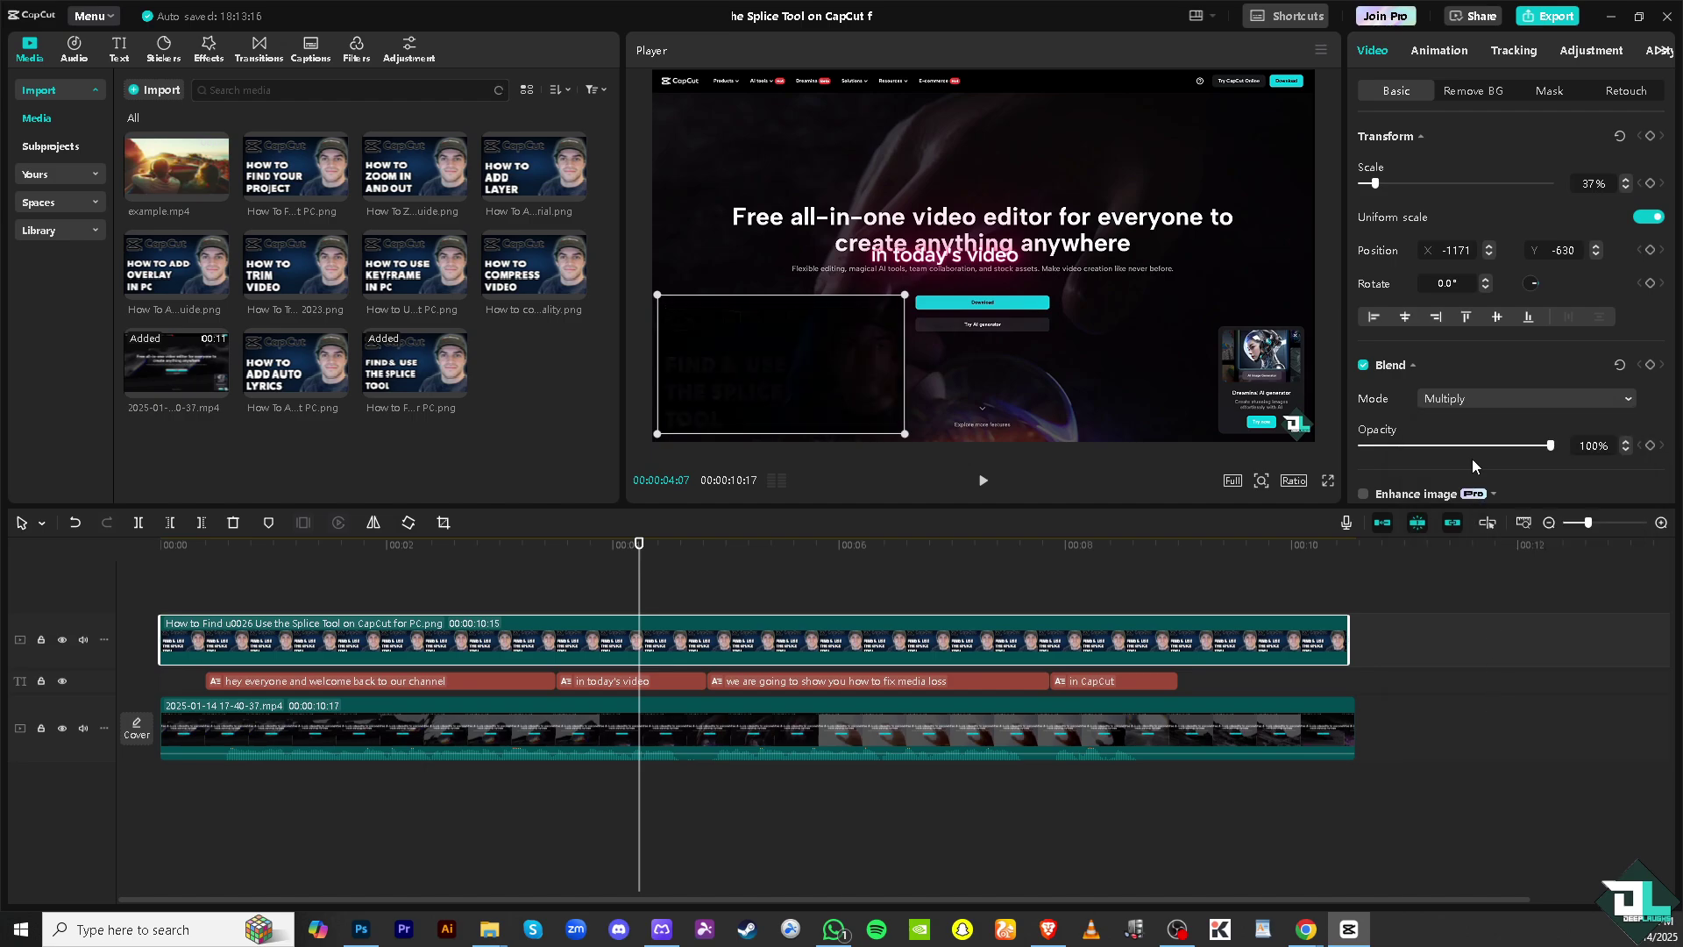
Briefly switch back to Brighten, then settle on the Screen blend mode.
left_click(1495, 397)
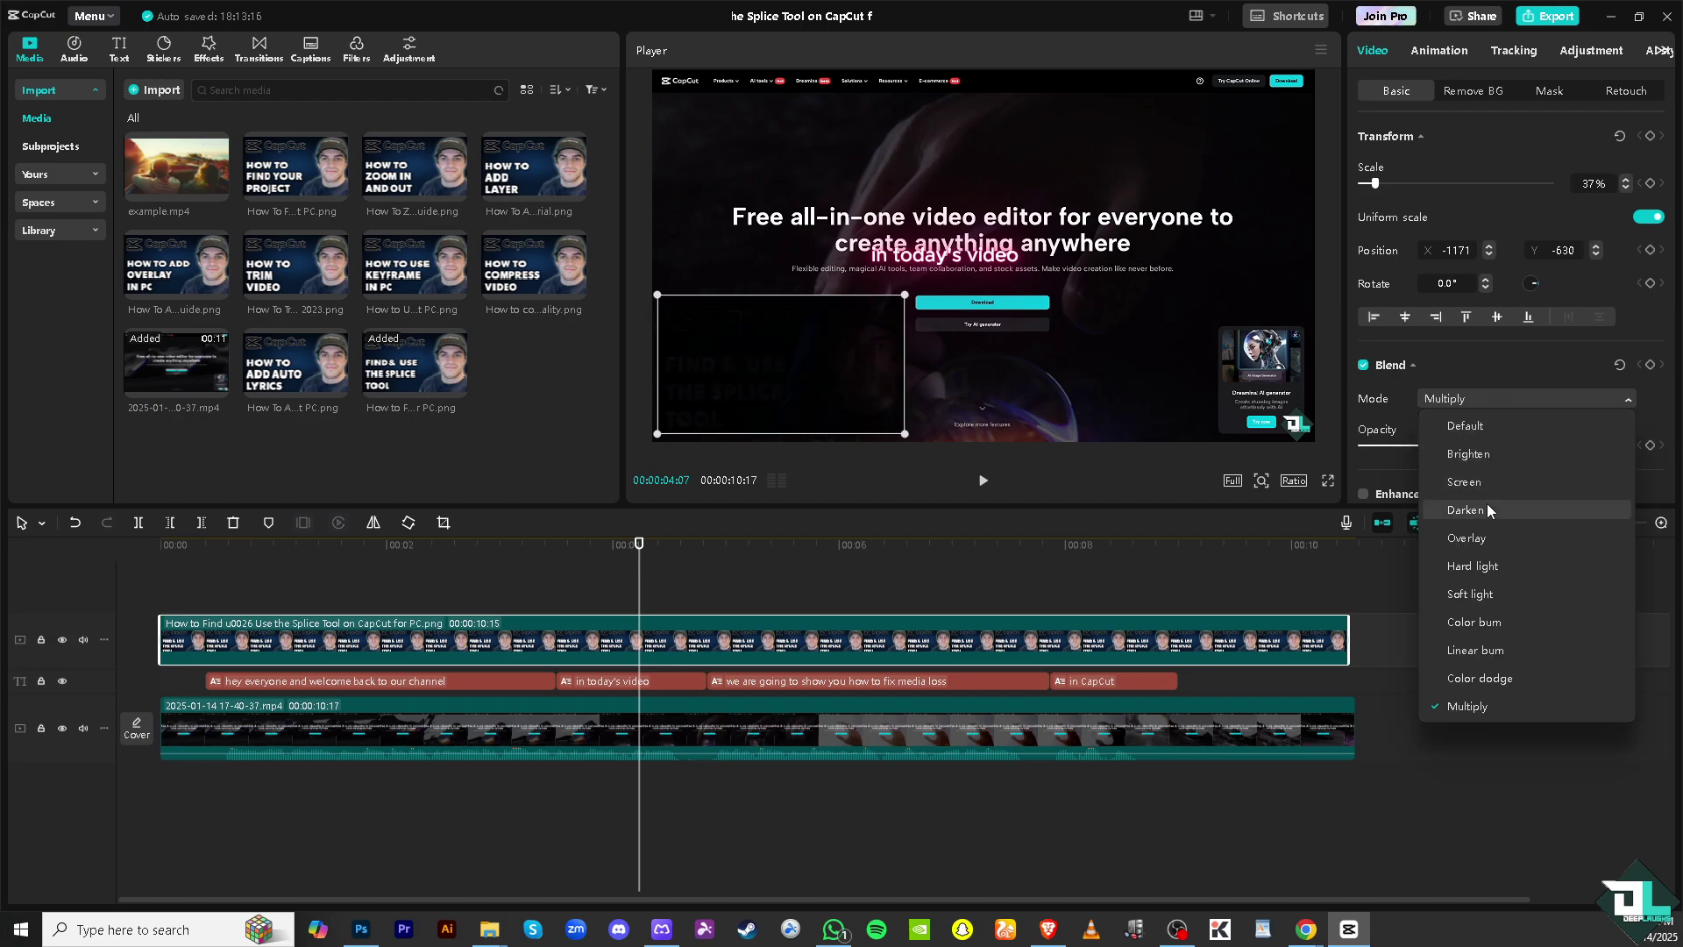
left_click(1469, 454)
left_click(1451, 402)
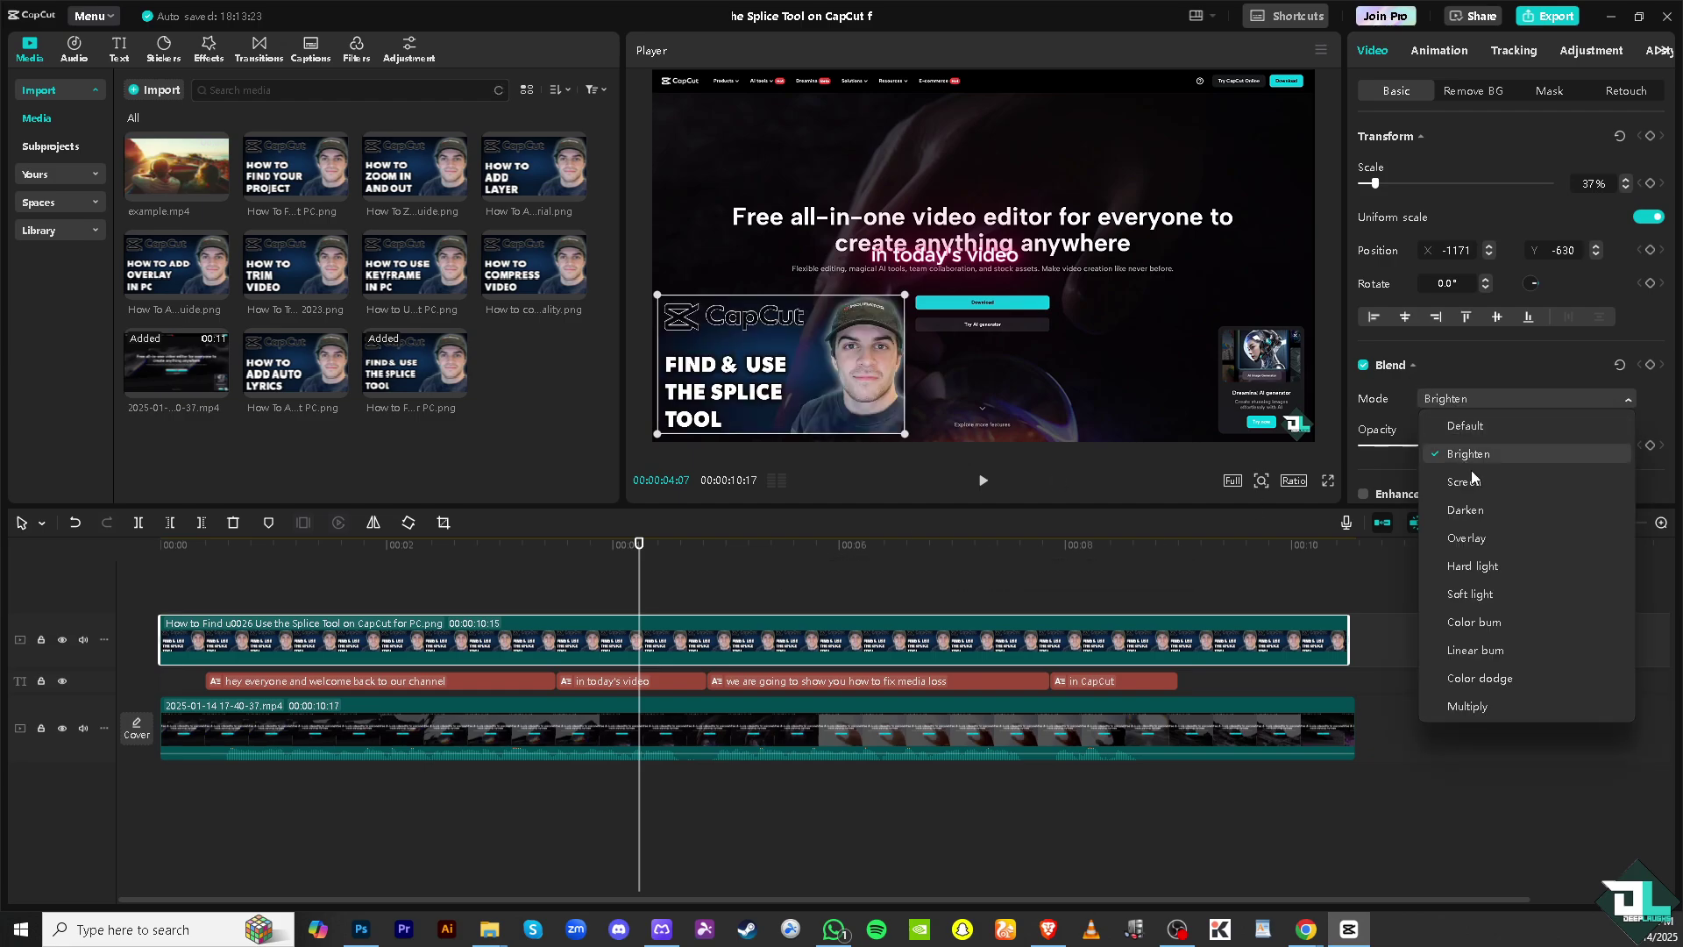
left_click(1466, 482)
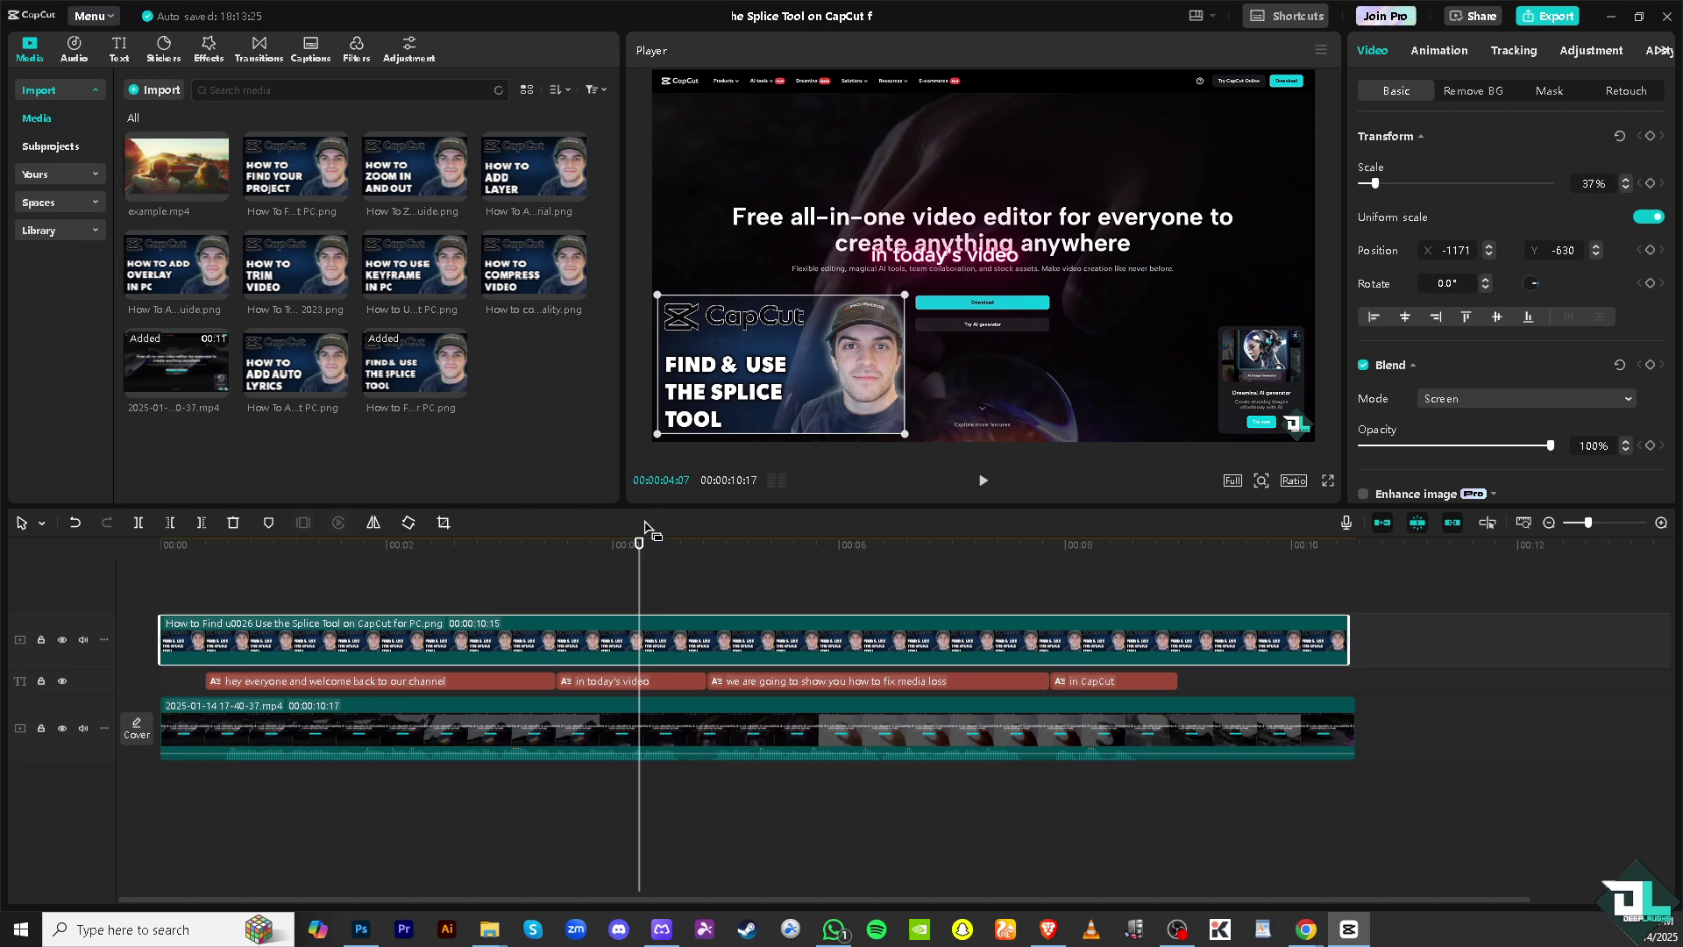
Play the Screen-blended overlay from the start, pause near the end, and return to about two seconds.
mouse_move(643, 540)
left_mouse_down()
mouse_move(161, 550)
mouse_move(168, 591)
left_mouse_up()
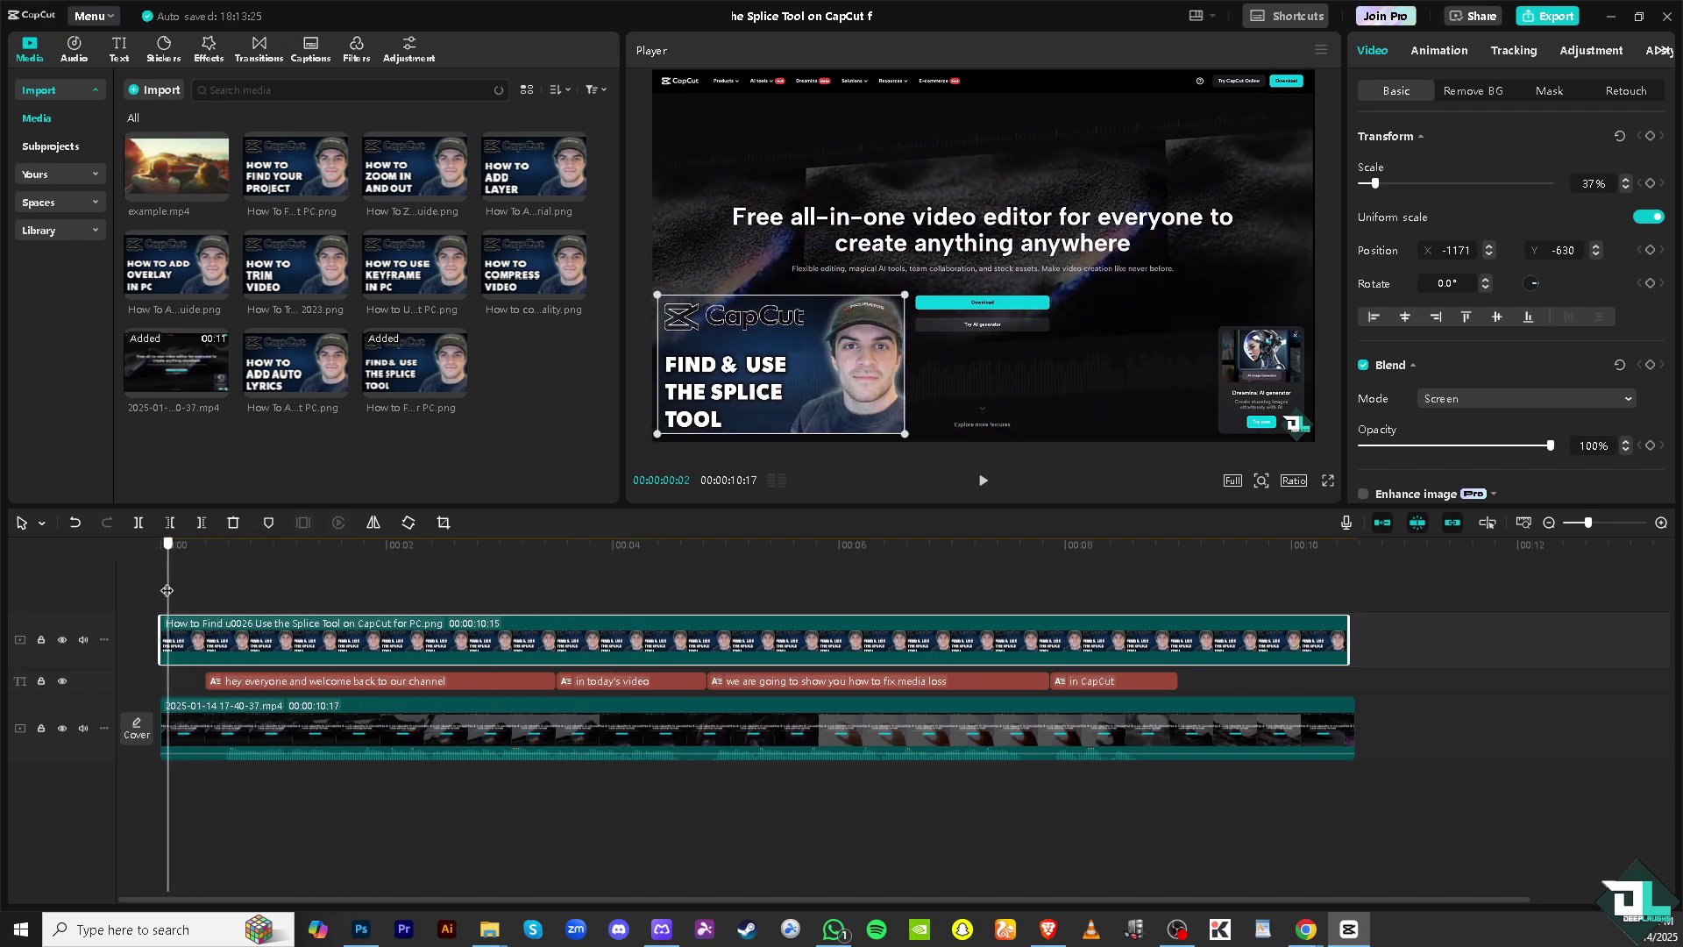
left_click(982, 481)
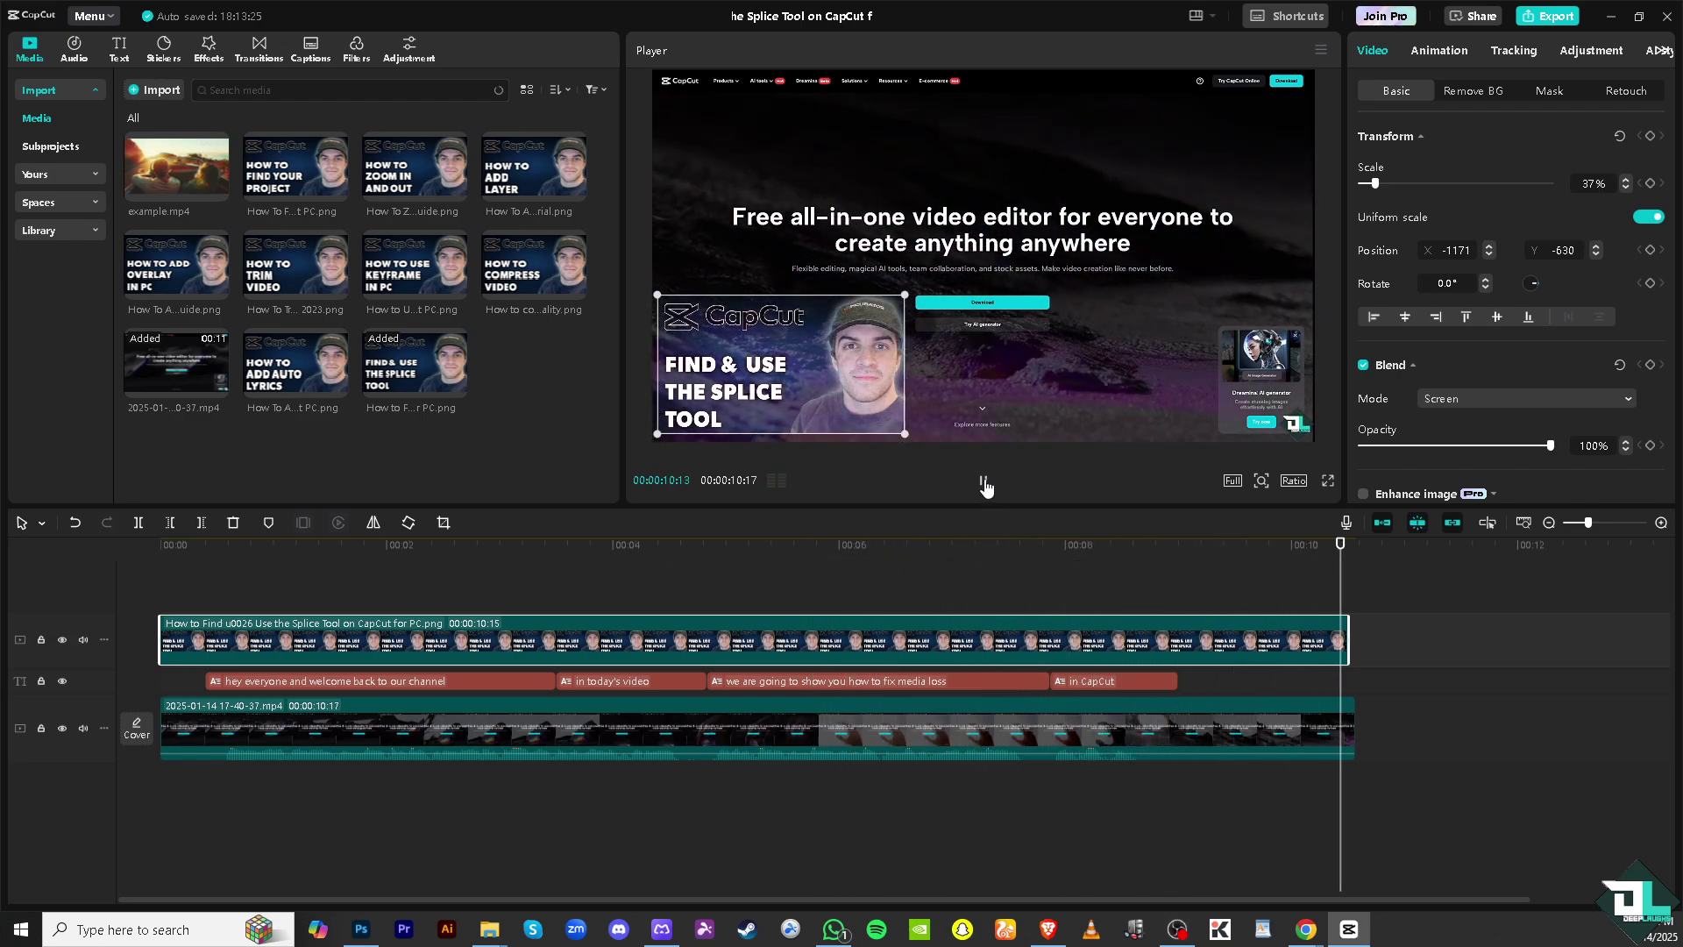
left_click(985, 483)
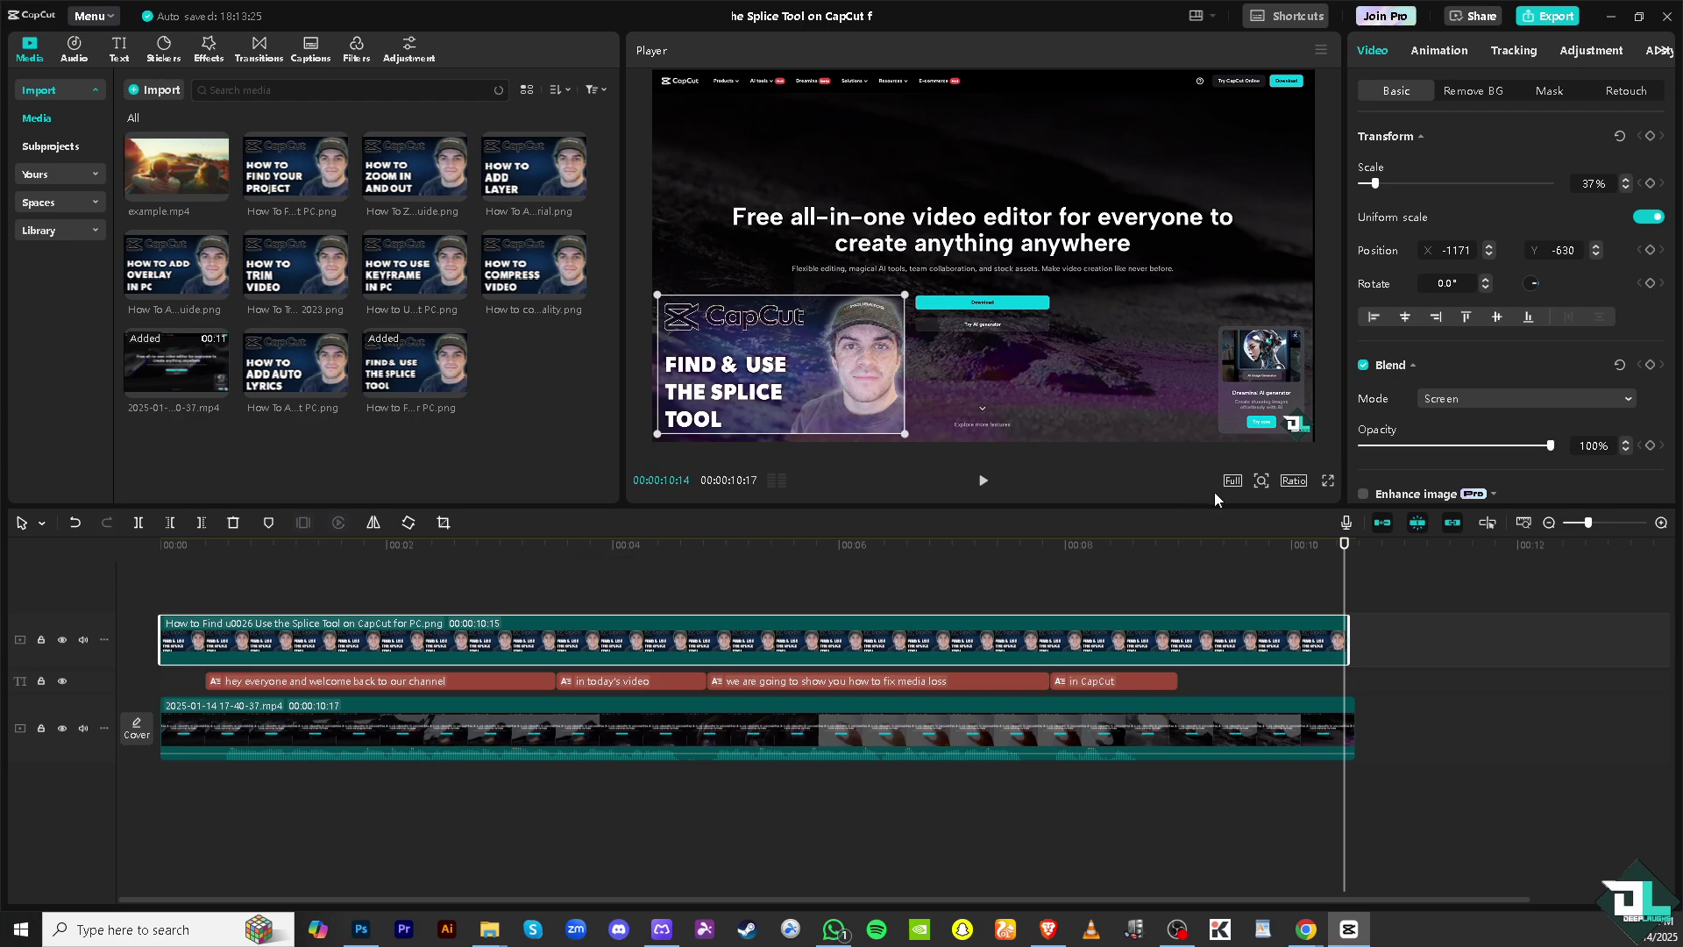
left_click_drag(1344, 543, 365, 545)
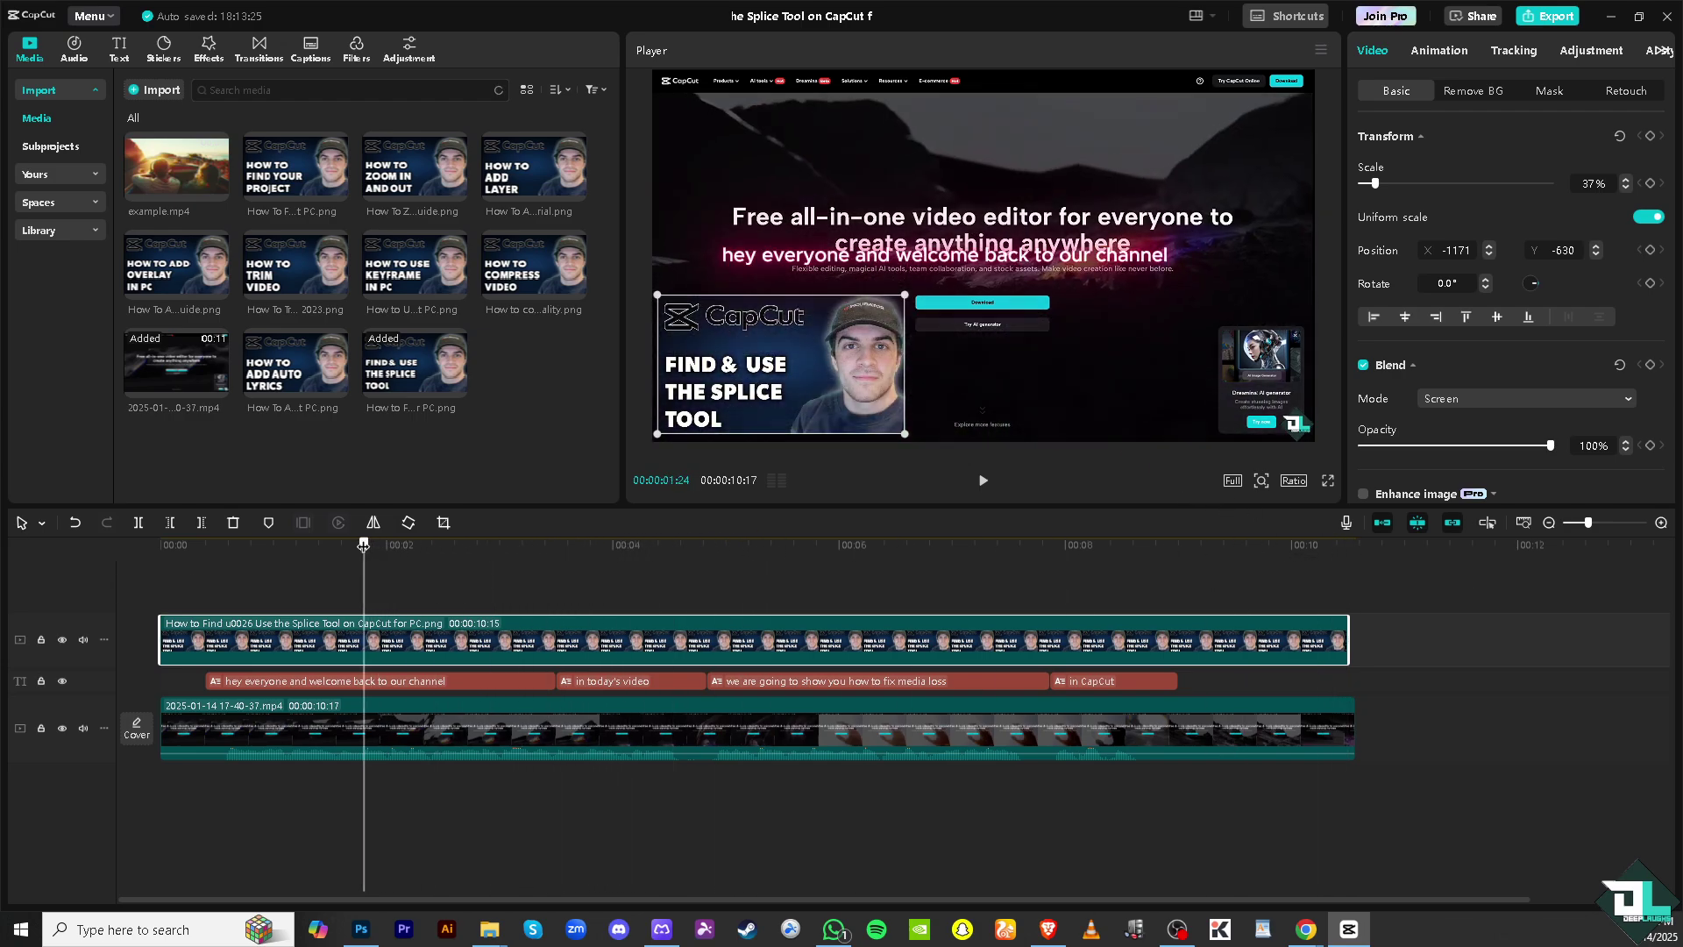
Split the thumbnail overlay at the playhead, then skim ahead to about five seconds.
left_click(141, 526)
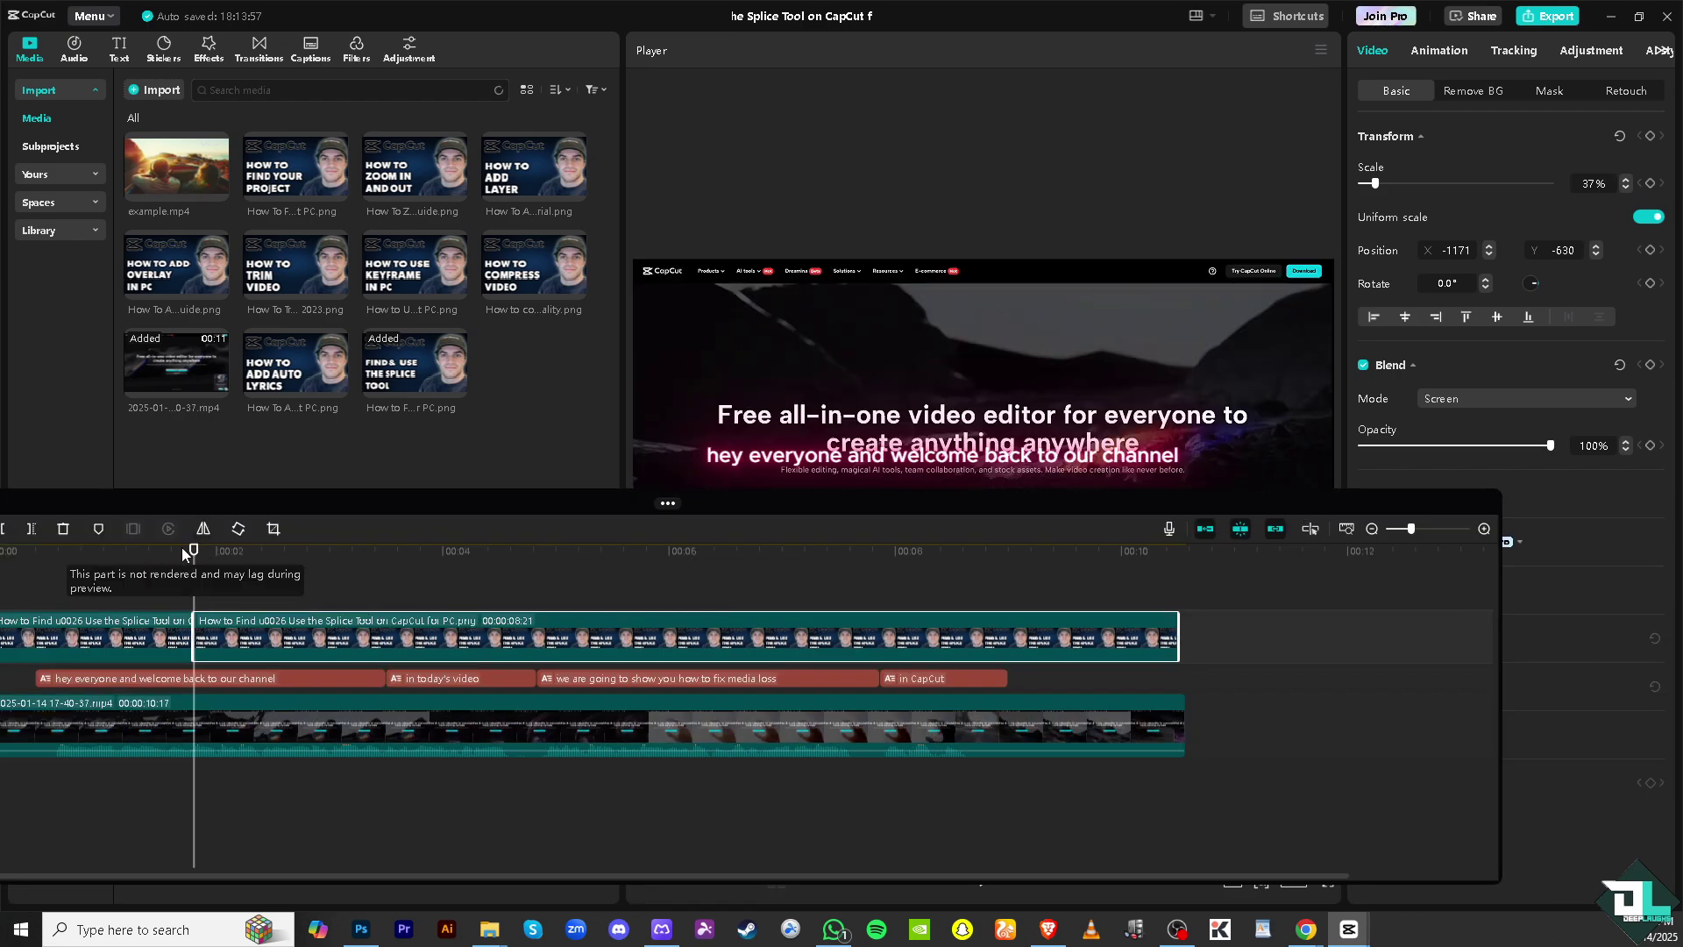
left_click_drag(194, 551, 597, 576)
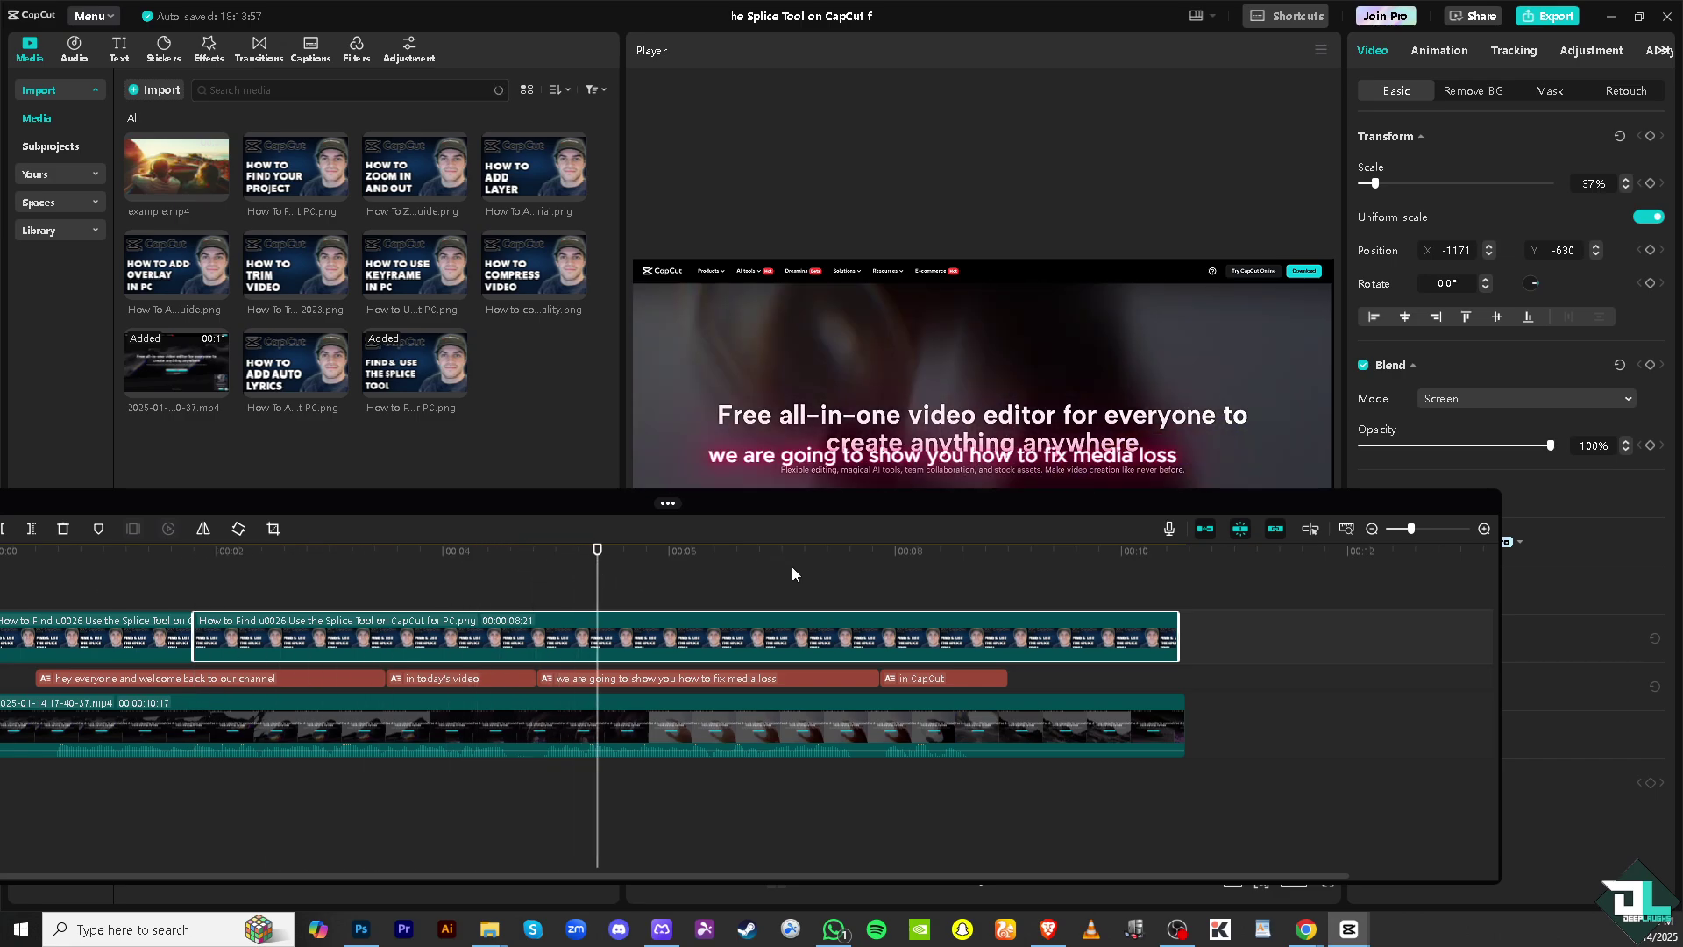